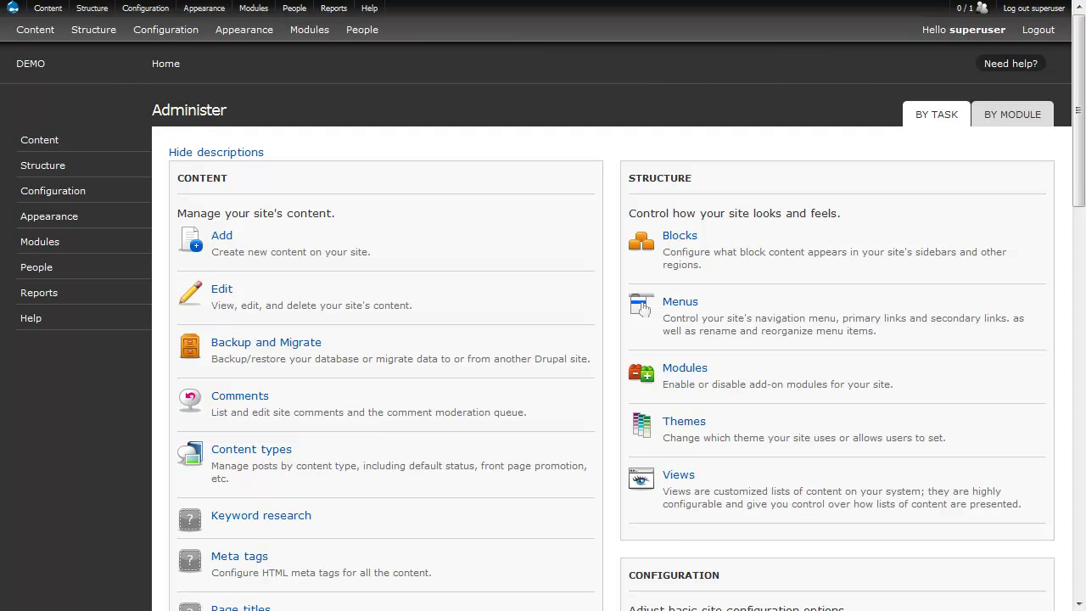
Look up Keyword stats for 'bike' to list related keywords with traffic, competition and bids
mouse_move(41, 10)
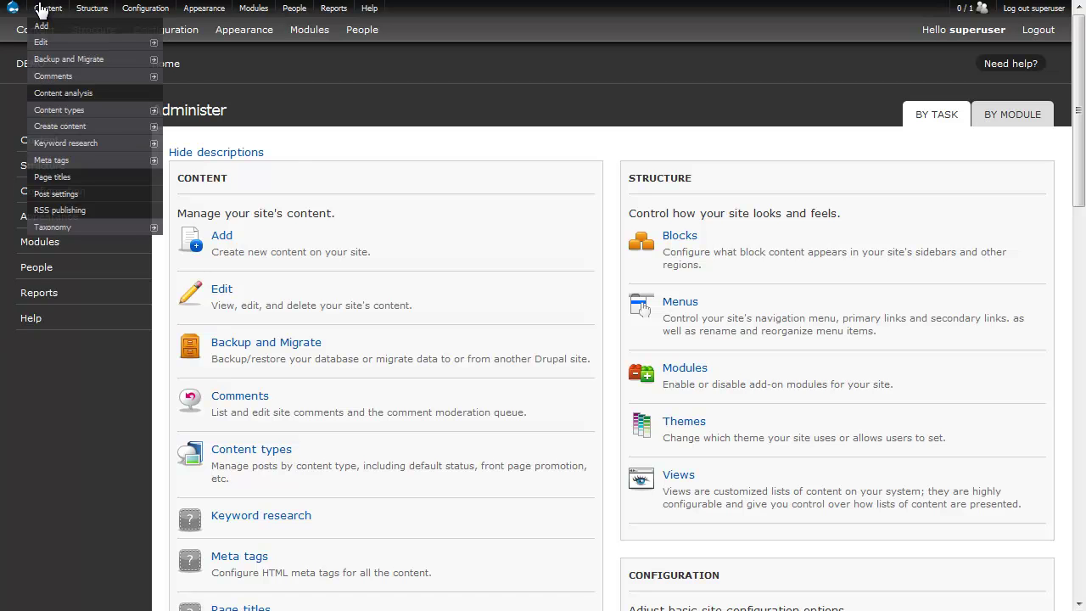
mouse_move(71, 144)
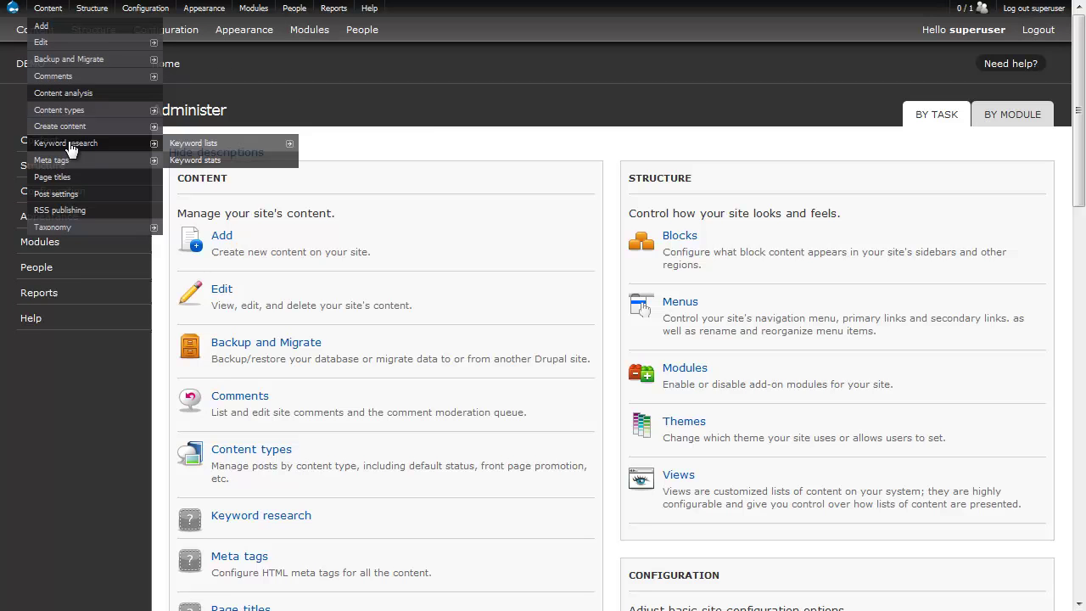
click(194, 161)
click(238, 220)
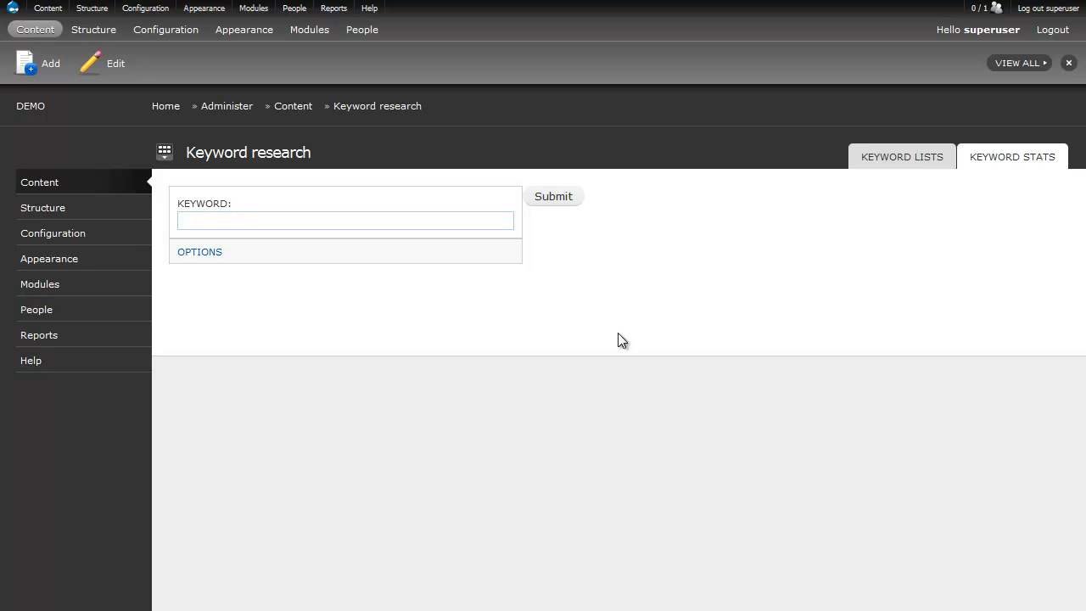
text(bike)
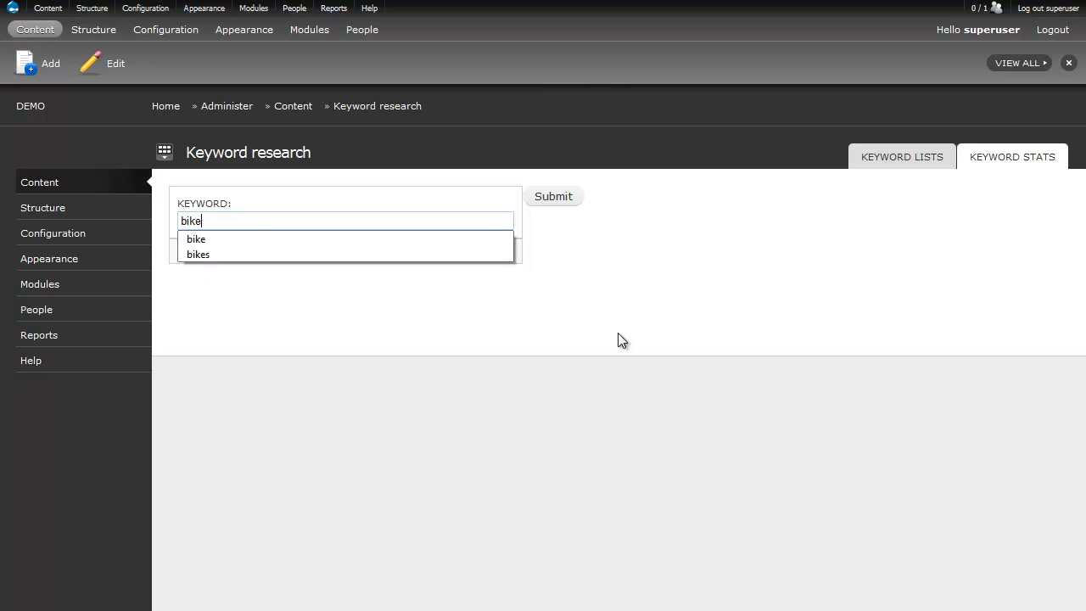
click(556, 196)
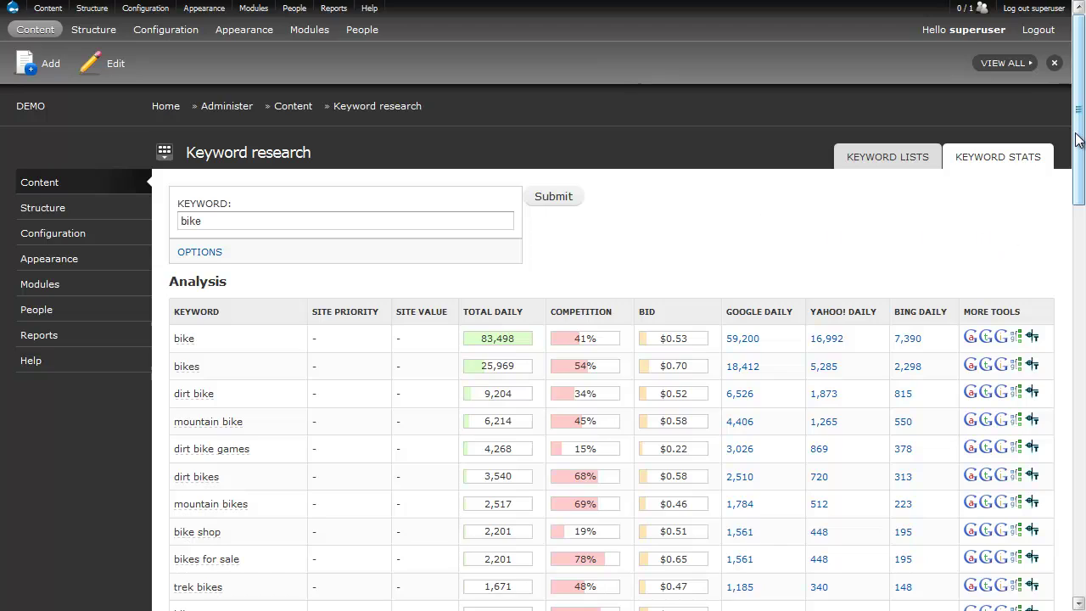
drag(1077, 141, 1079, 227)
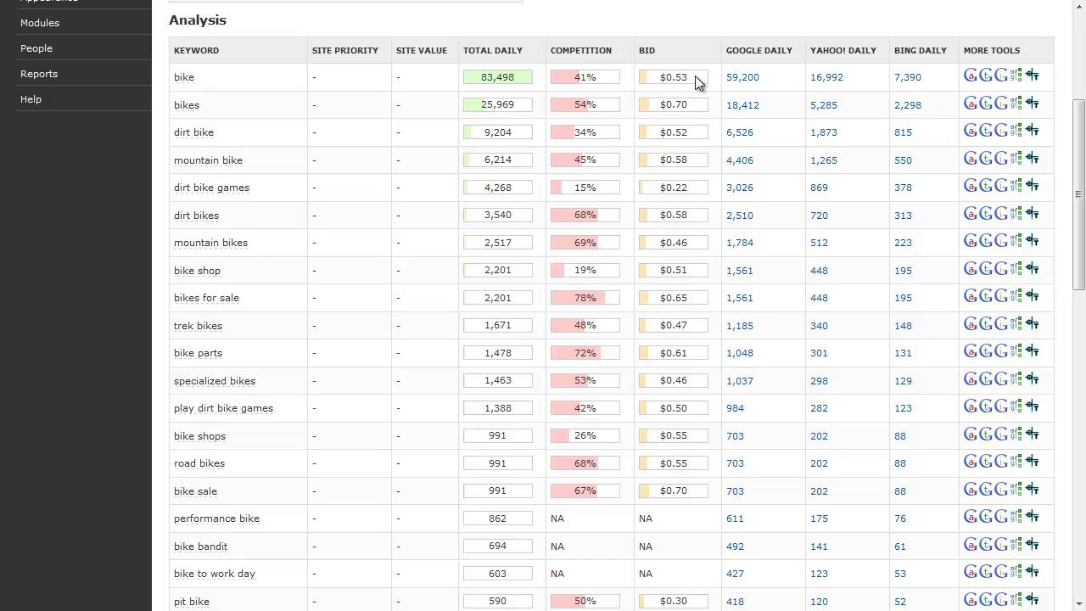
drag(692, 76, 657, 77)
click(289, 2)
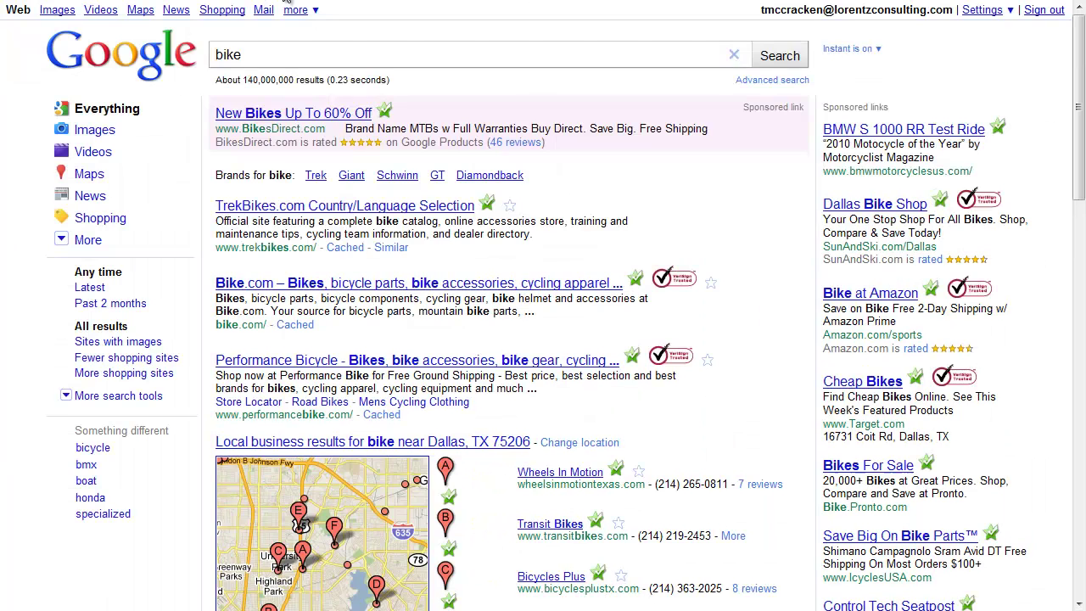
click(351, 2)
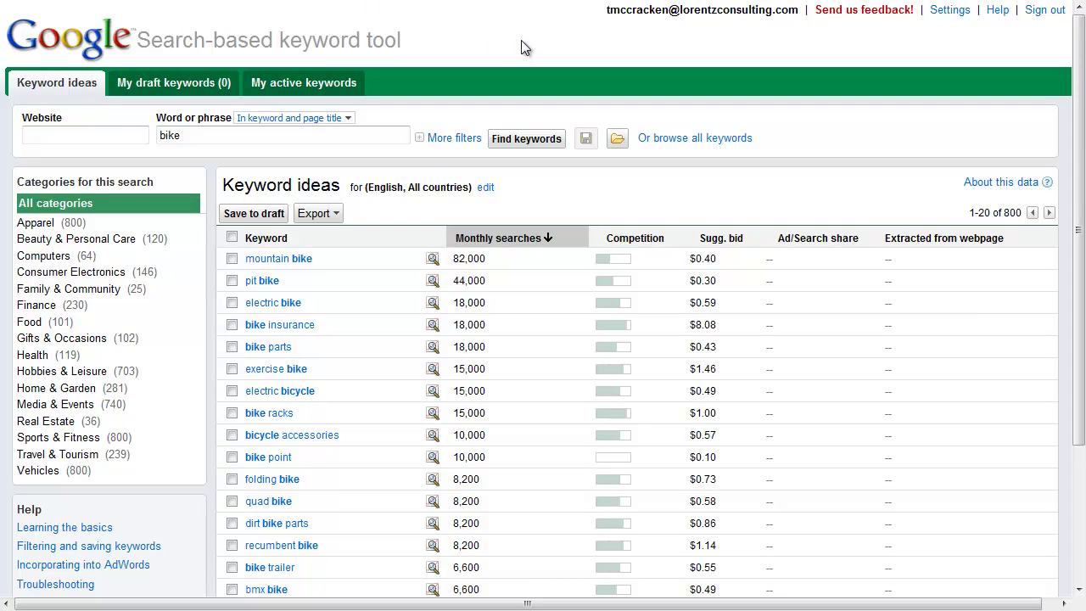
click(526, 2)
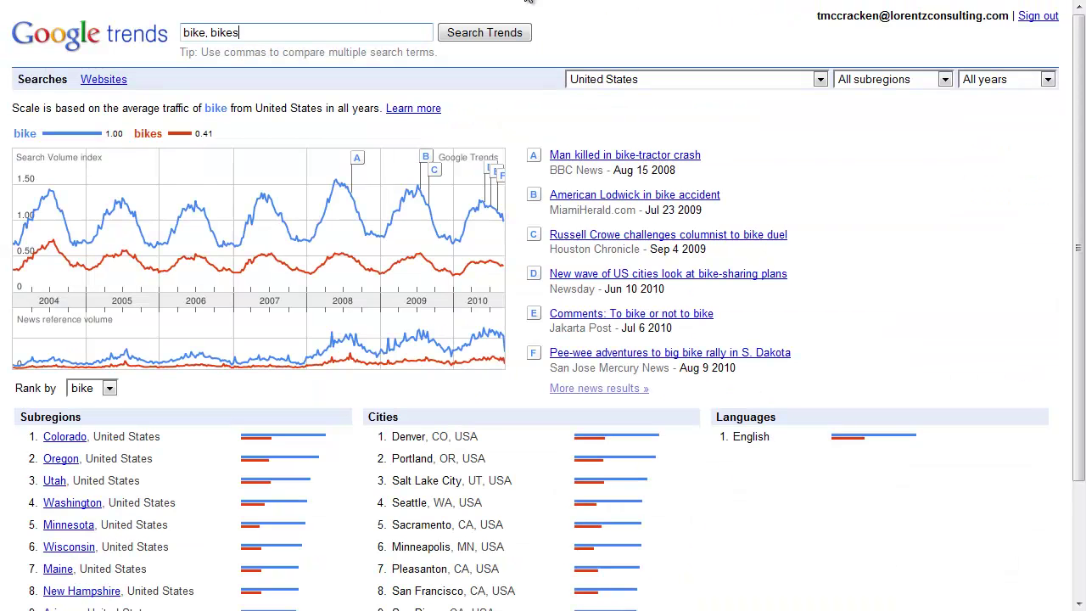
click(658, 2)
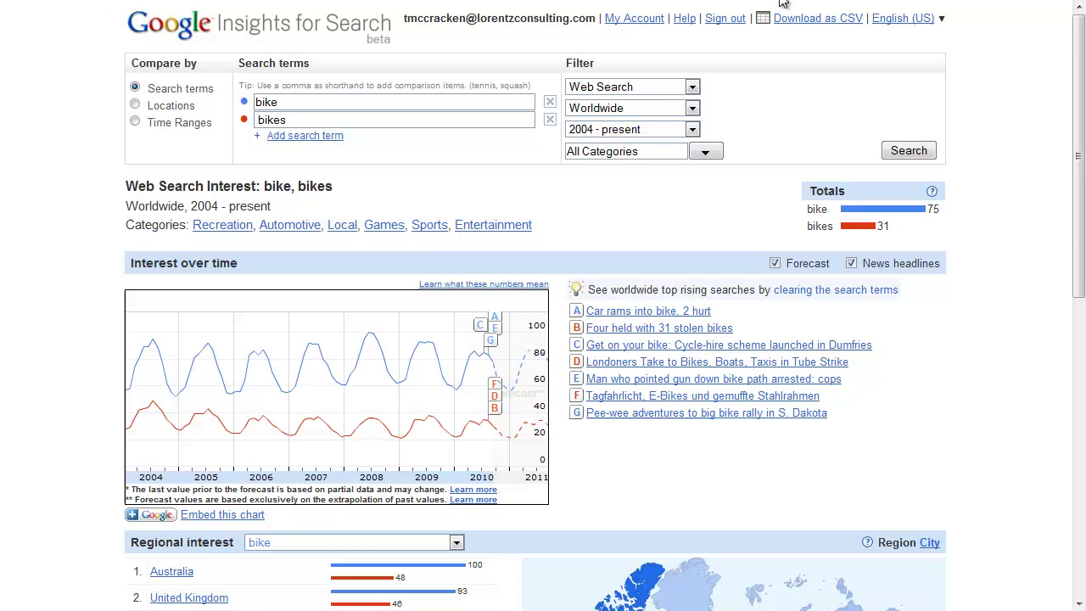
click(938, 2)
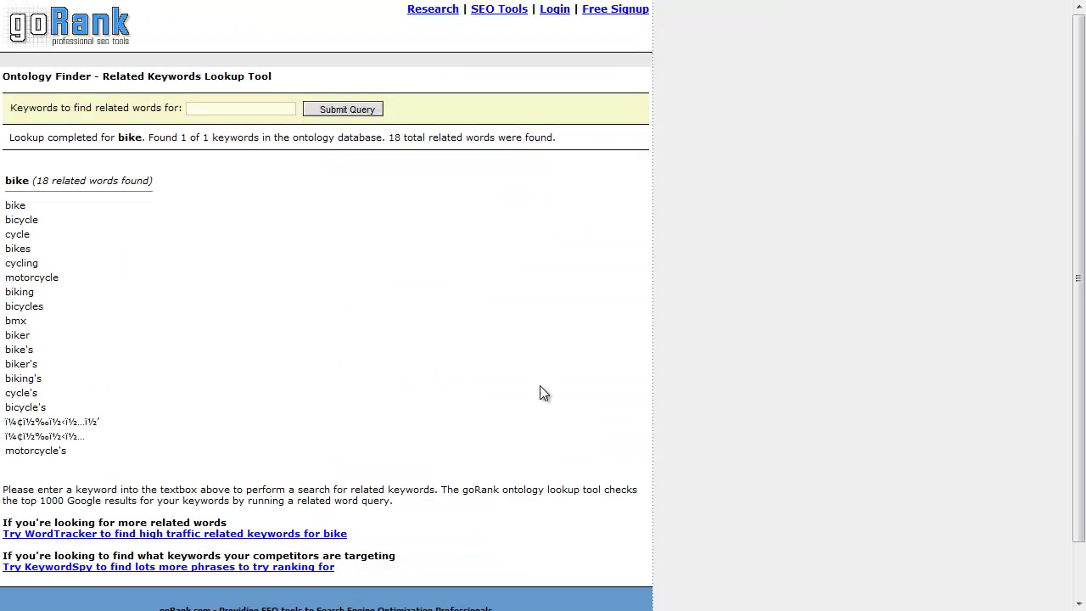
click(966, 1)
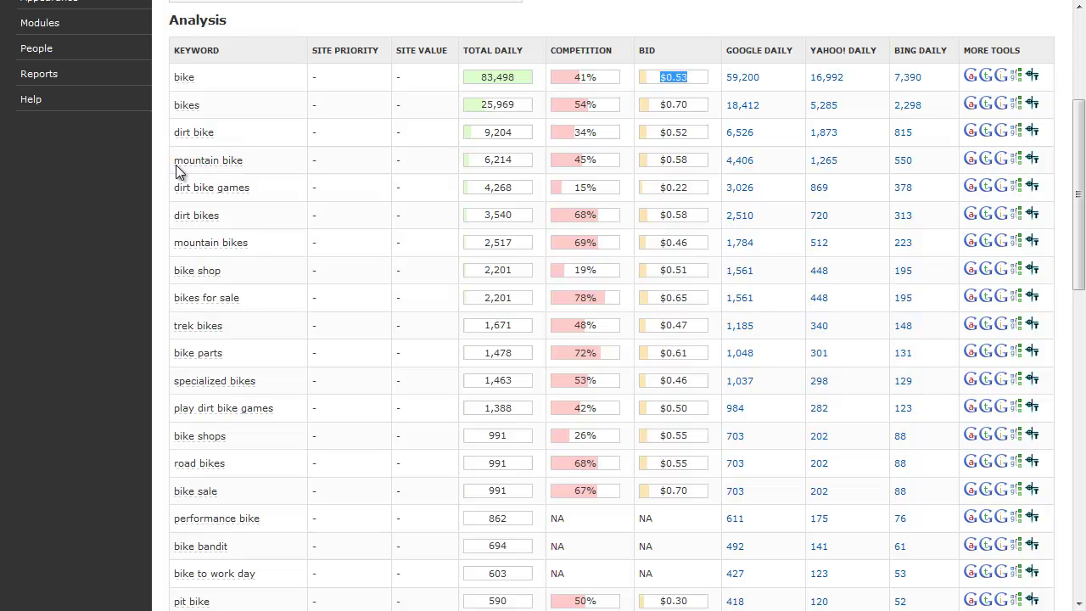
Replace 'mountain bike' with 'bicycle' in the Keyword field and run the stats lookup
mouse_move(180, 154)
scroll(693, 214, down, 3)
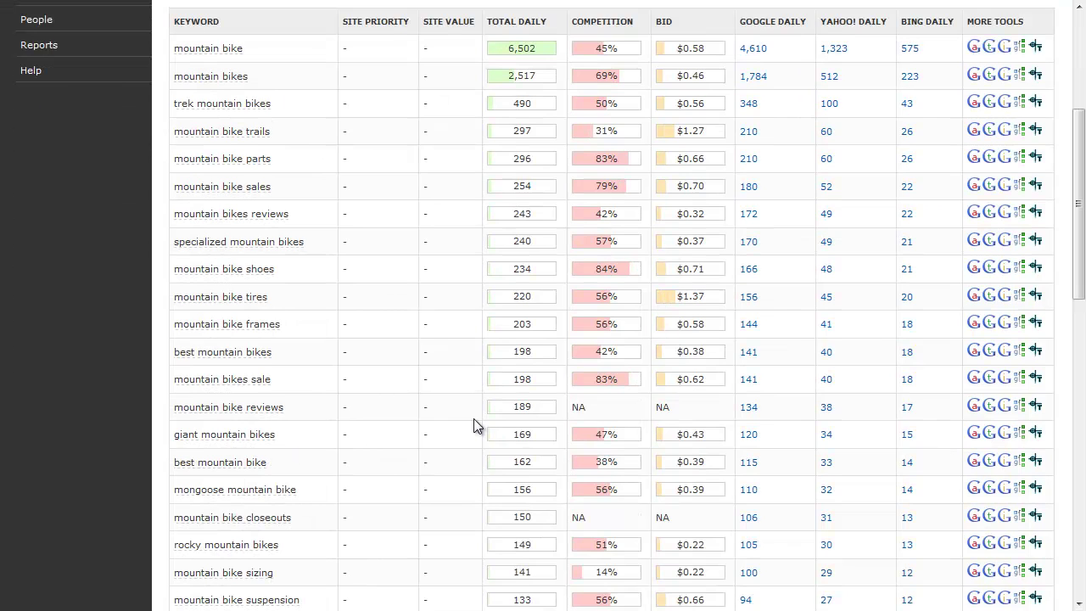
scroll(473, 418, up, 3)
drag(280, 225, 170, 222)
text(bicycle)
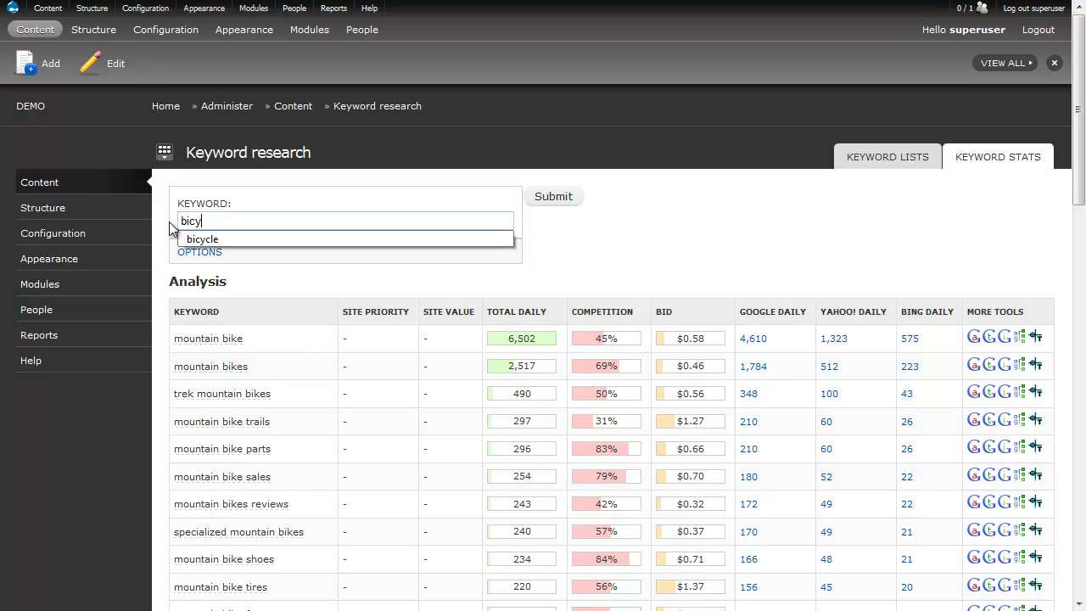
click(568, 200)
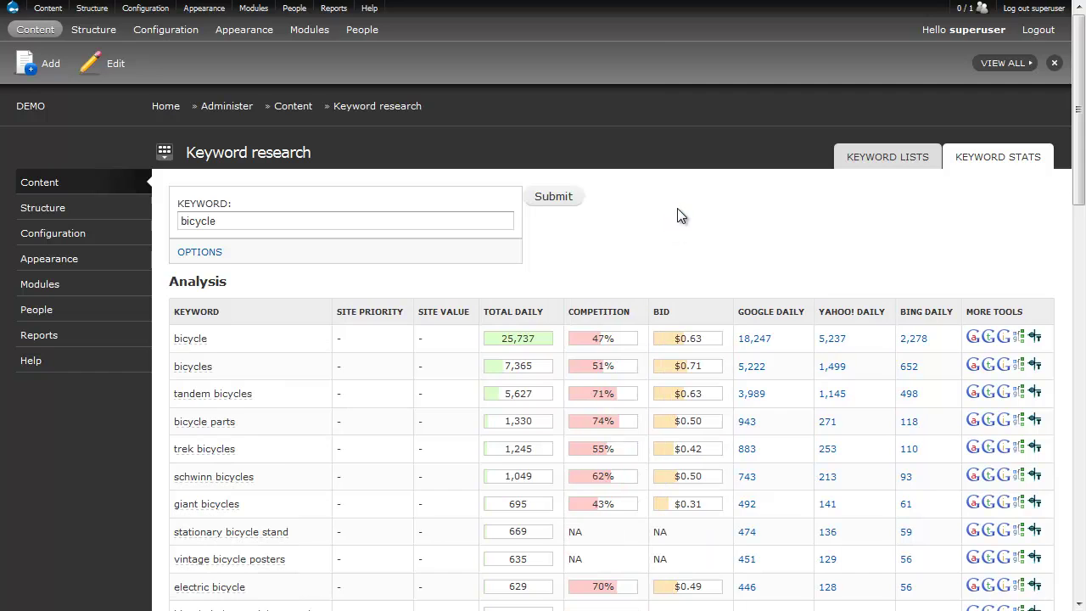
scroll(679, 212, down, 7)
scroll(675, 217, up, 7)
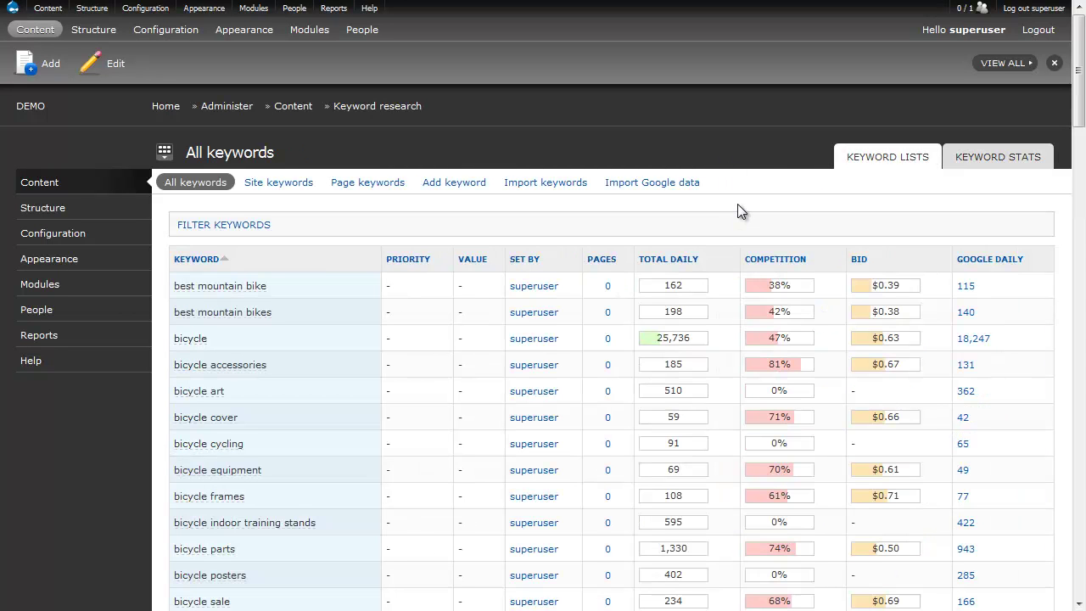
Sort the All keywords list by Total Daily searches
click(684, 264)
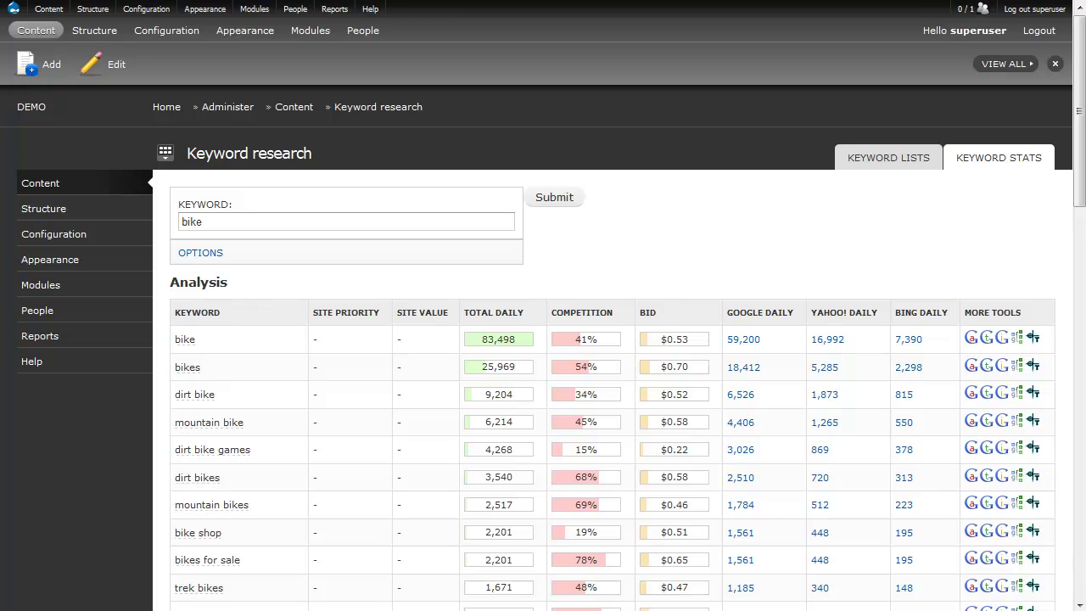
Set Standard site priority on bike, bikes and dirt bike
click(194, 331)
click(195, 331)
click(195, 332)
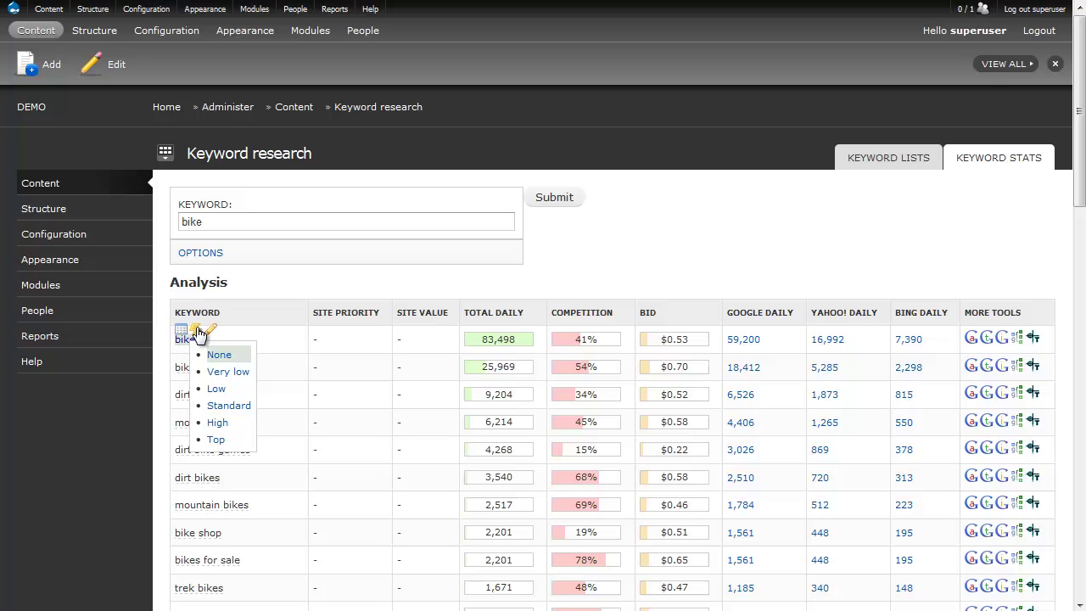
click(222, 354)
click(196, 332)
click(230, 405)
click(196, 358)
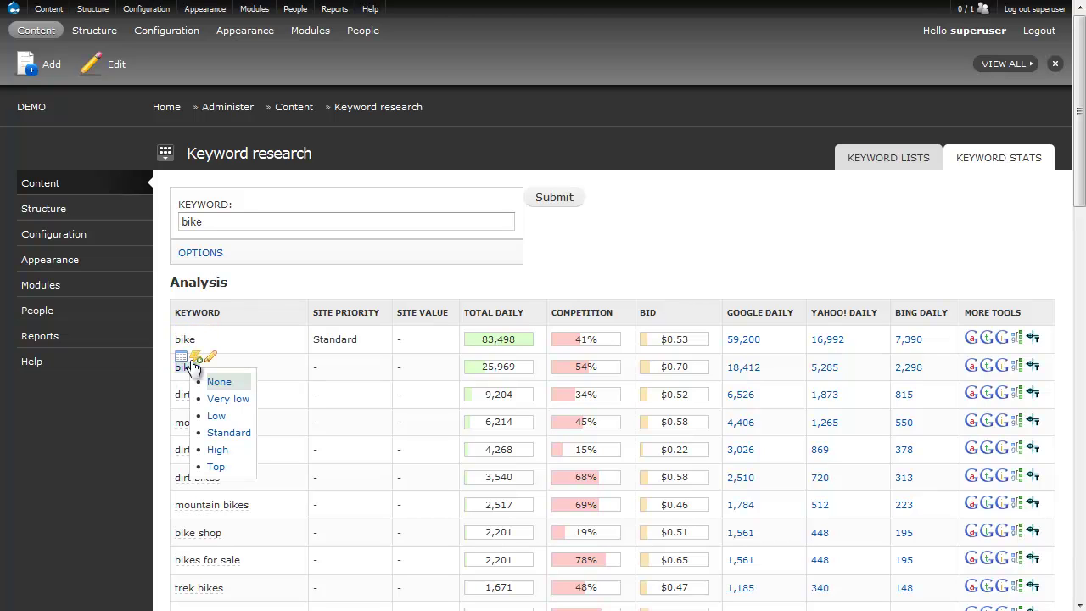
click(229, 433)
click(196, 384)
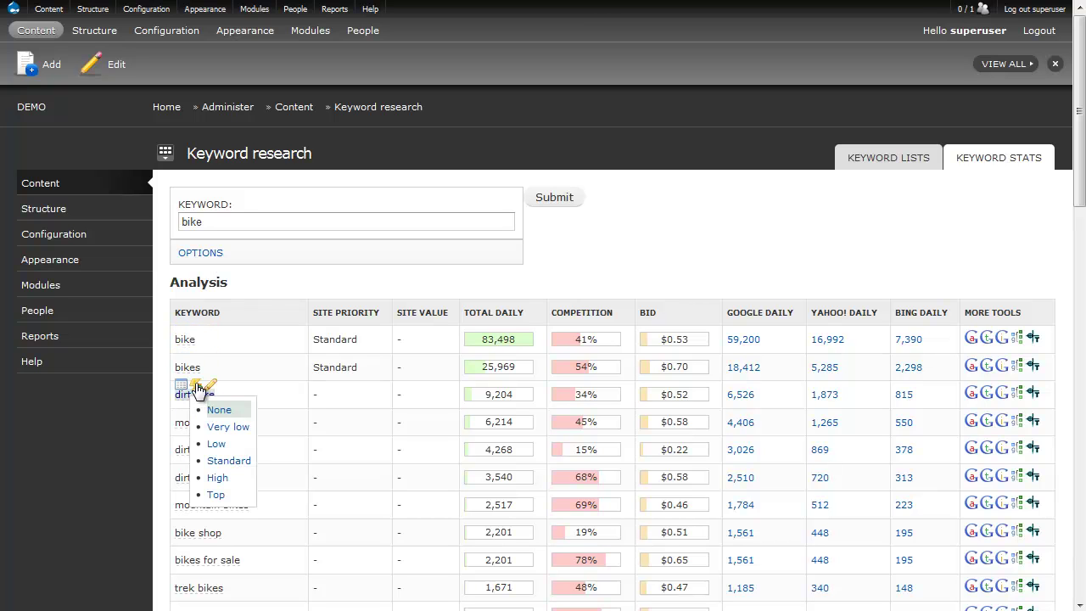
click(195, 413)
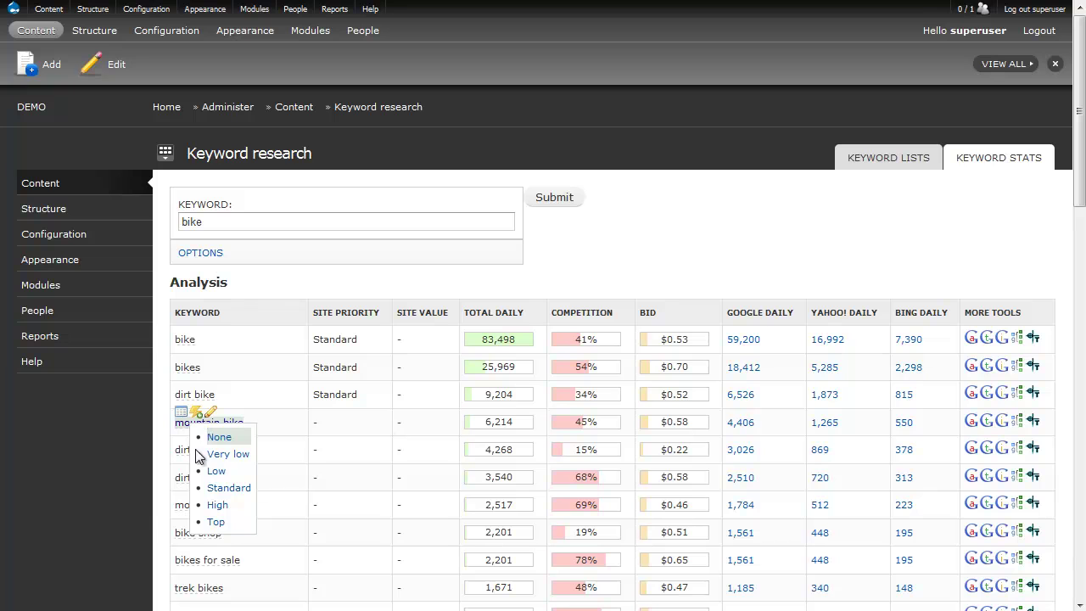
Give mountain bike and mountain bikes Top, dirt bike games Very low, bikes for sale and bike shop Standard
click(216, 522)
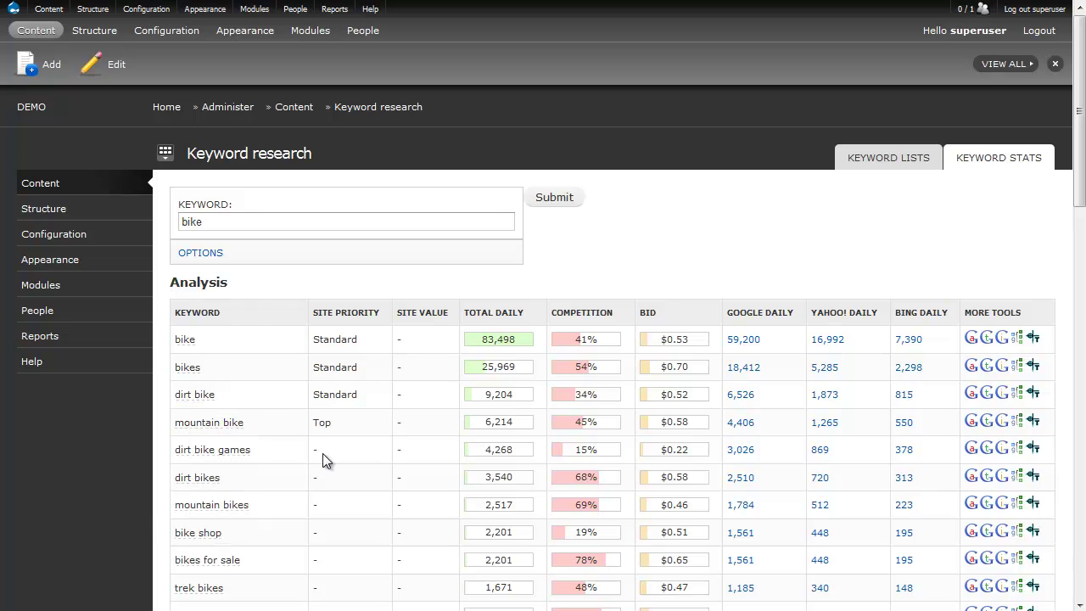
click(196, 440)
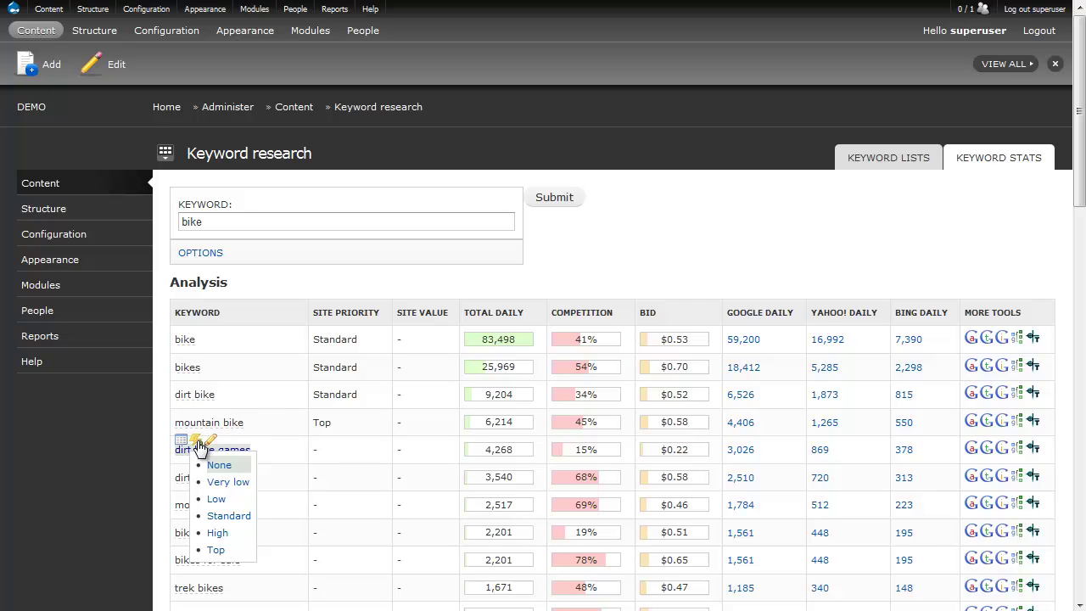
click(218, 482)
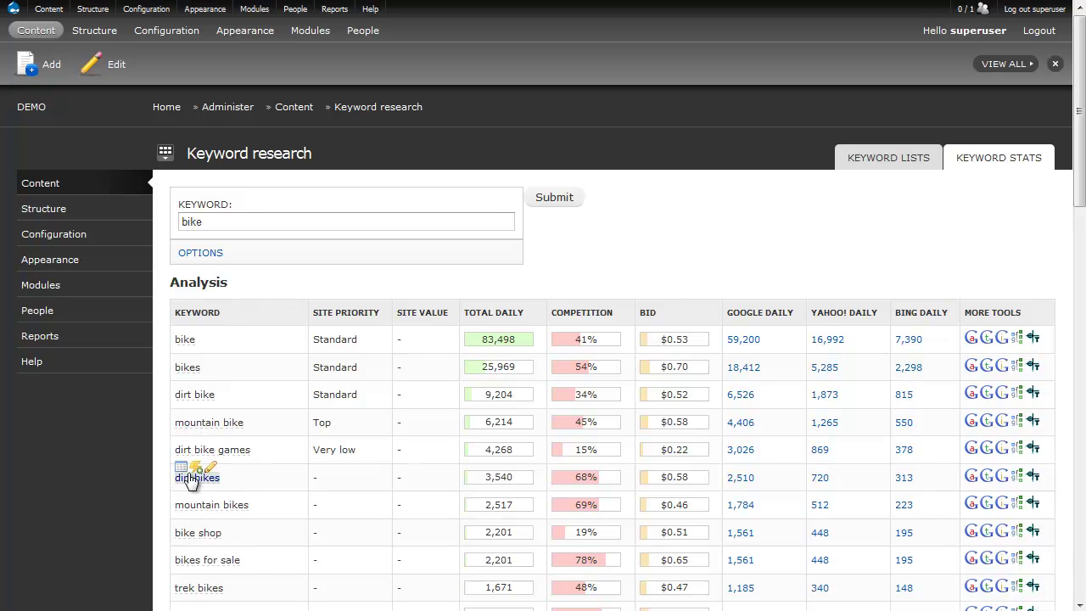
click(195, 497)
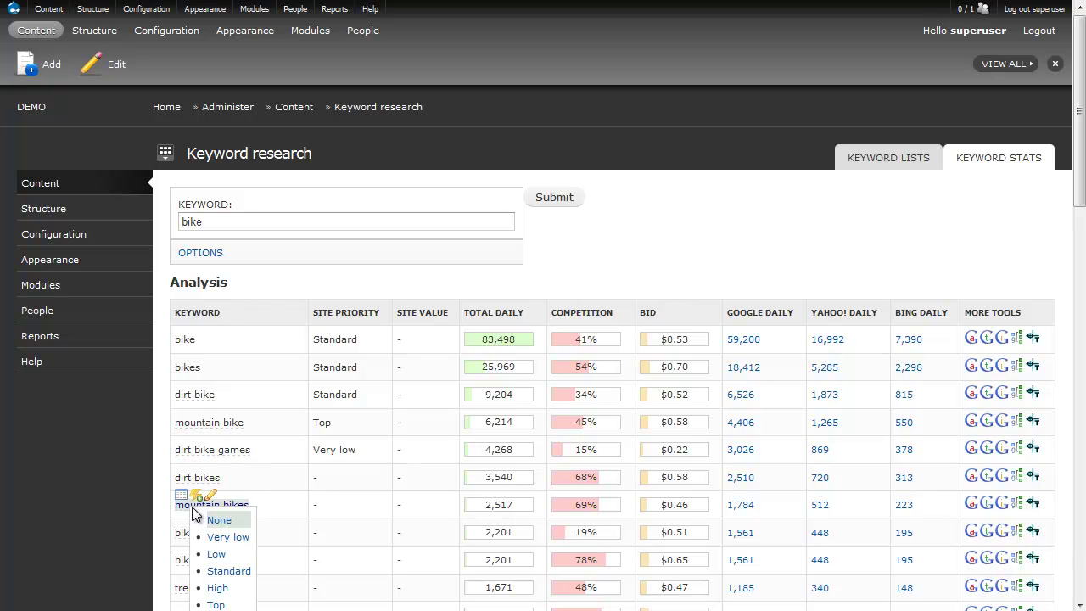
click(216, 605)
scroll(154, 457, down, 3)
click(196, 357)
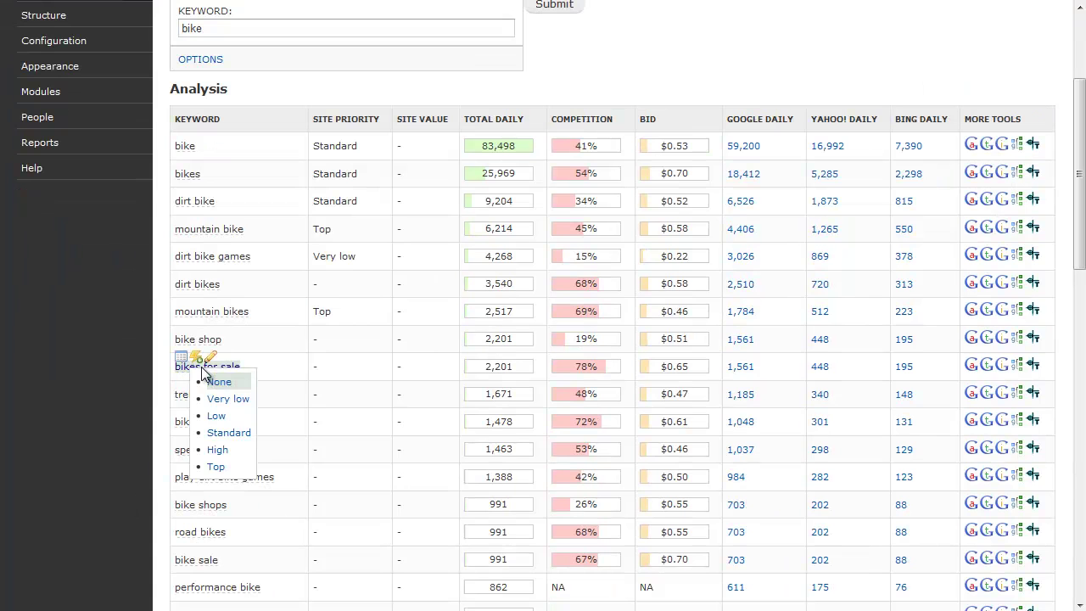
click(222, 432)
click(196, 331)
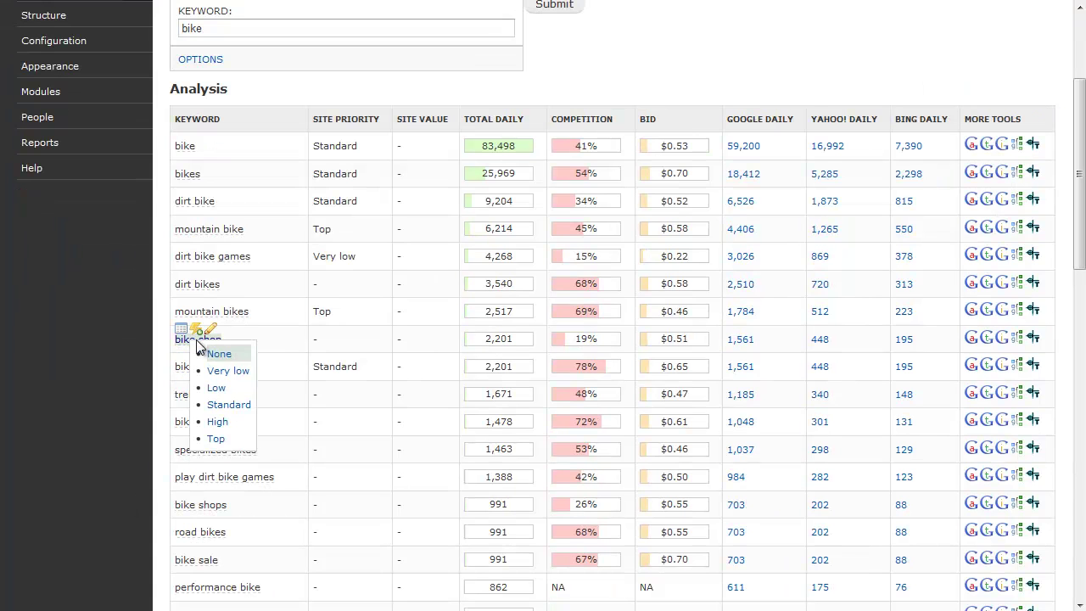
click(229, 405)
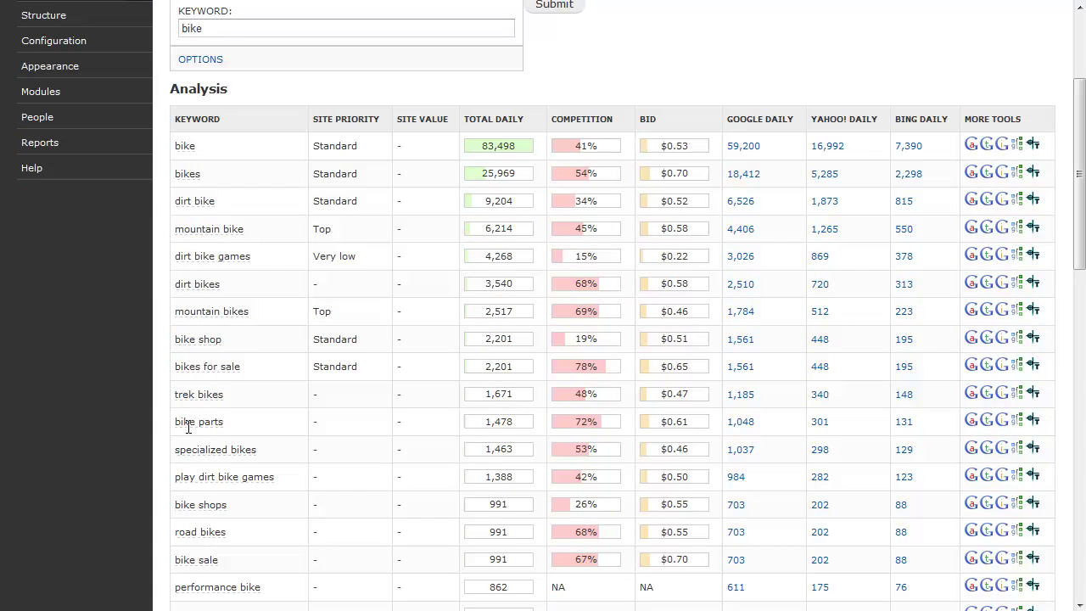
click(196, 414)
scroll(449, 314, up, 3)
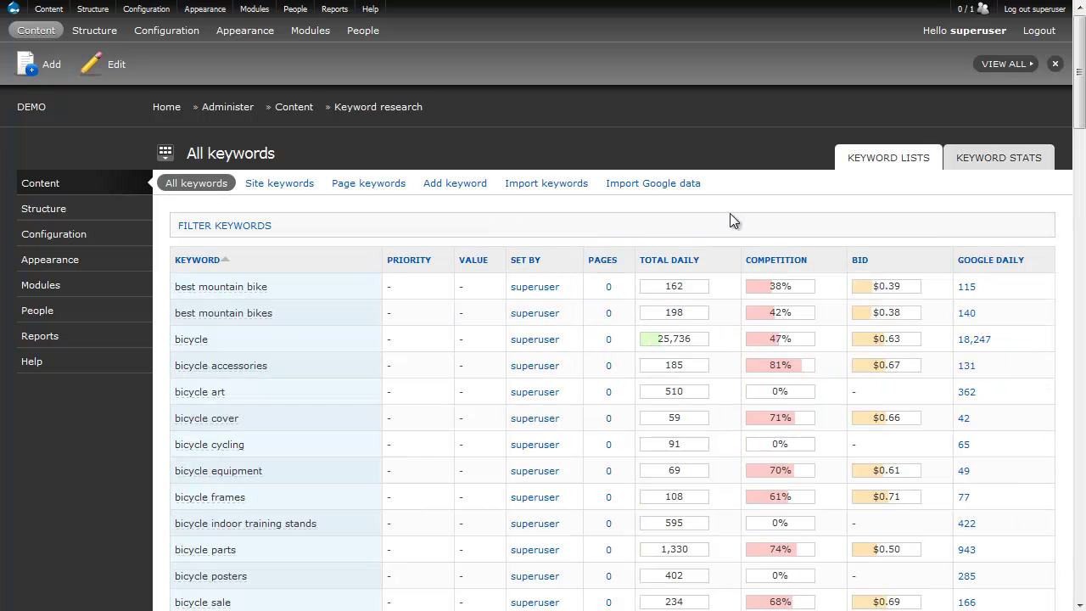
Set best mountain bike to Standard and best mountain bikes to High priority, then edit best mountain bike
scroll(357, 279, down, 5)
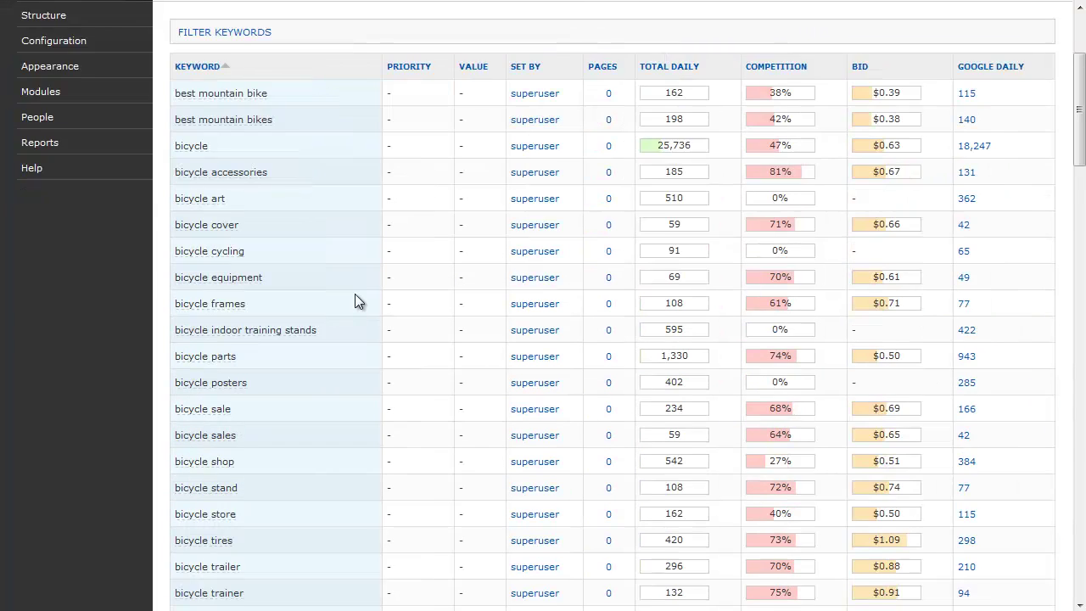
scroll(359, 301, up, 5)
mouse_move(218, 312)
mouse_move(199, 280)
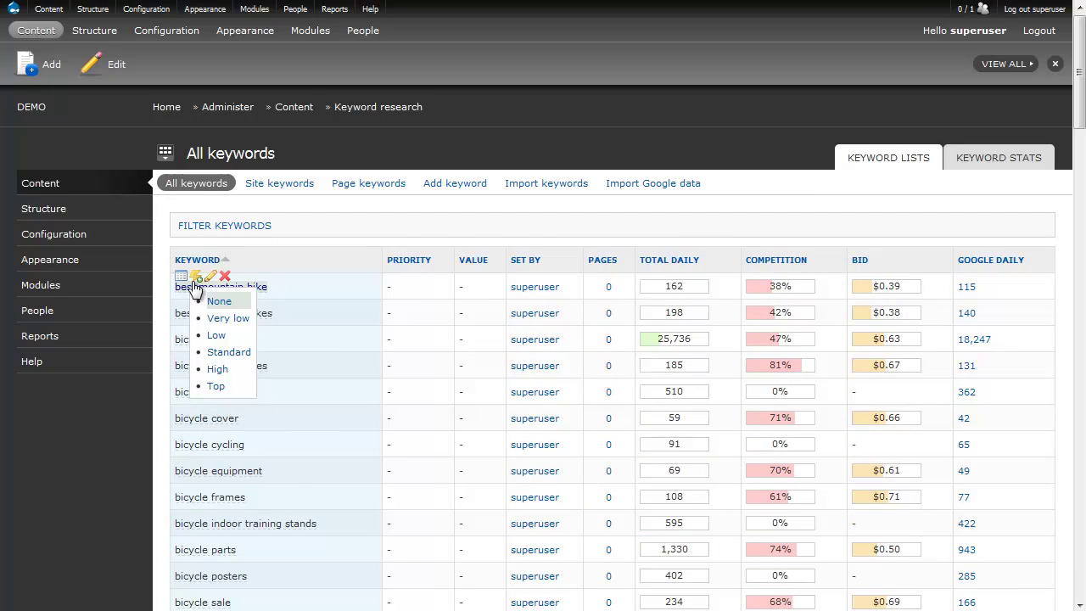
click(226, 352)
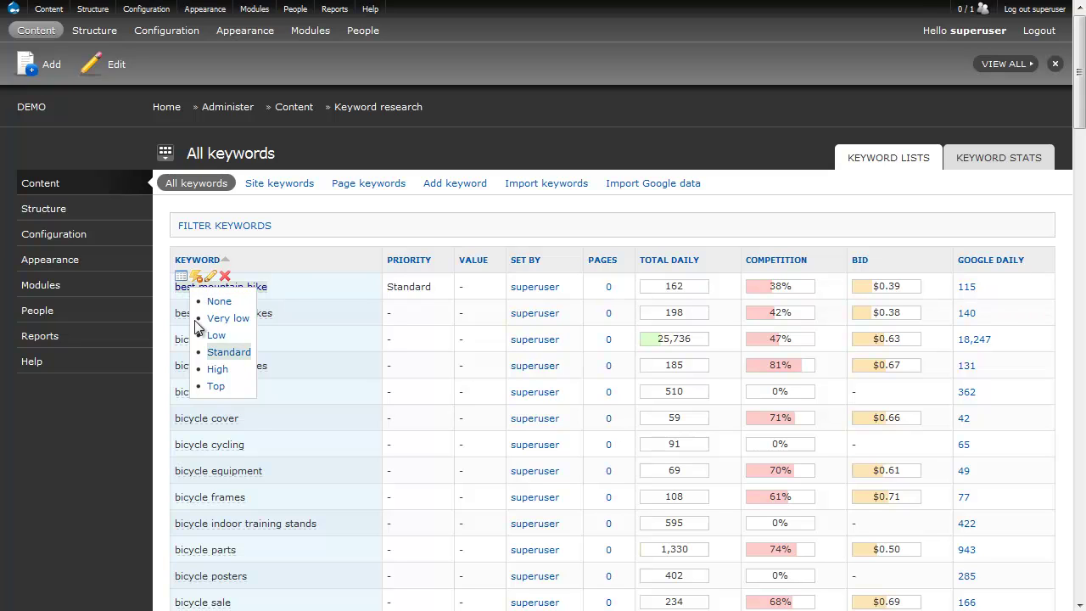
mouse_move(197, 305)
click(217, 396)
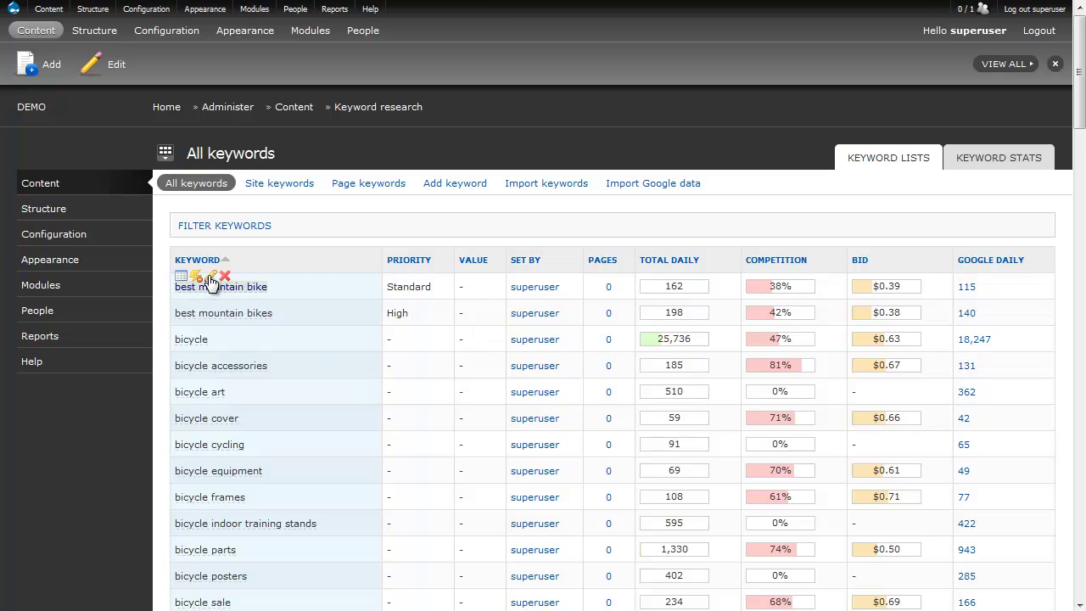
click(210, 278)
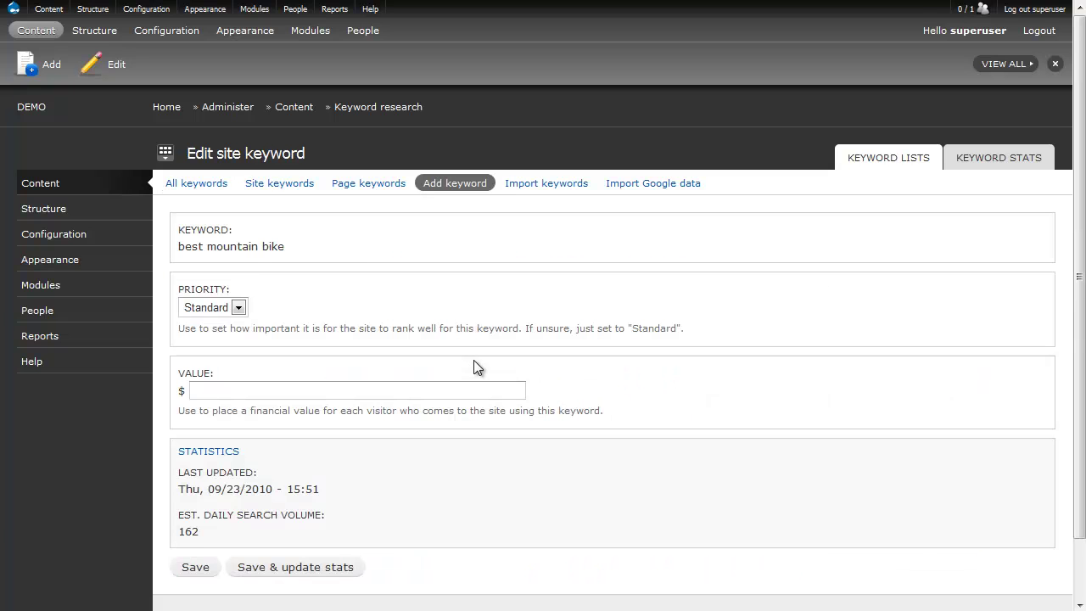
Enter 2.00 as best mountain bike's per-visitor value and save the keyword
click(263, 388)
text(2.00)
scroll(442, 410, down, 2)
click(195, 501)
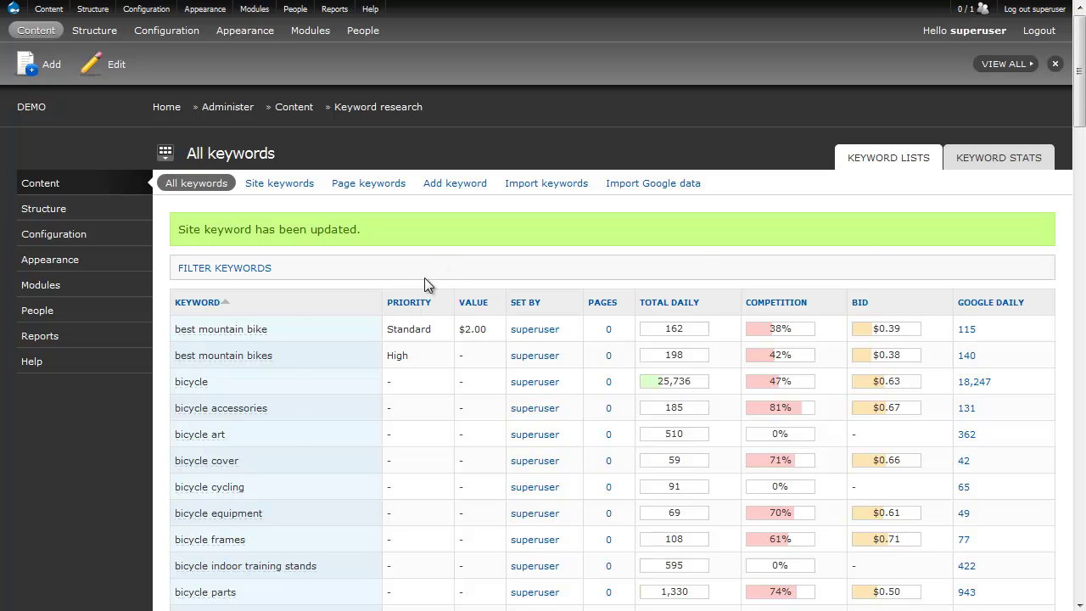
Sort keywords by priority, highest first, then show only site keywords sorted by priority
click(424, 302)
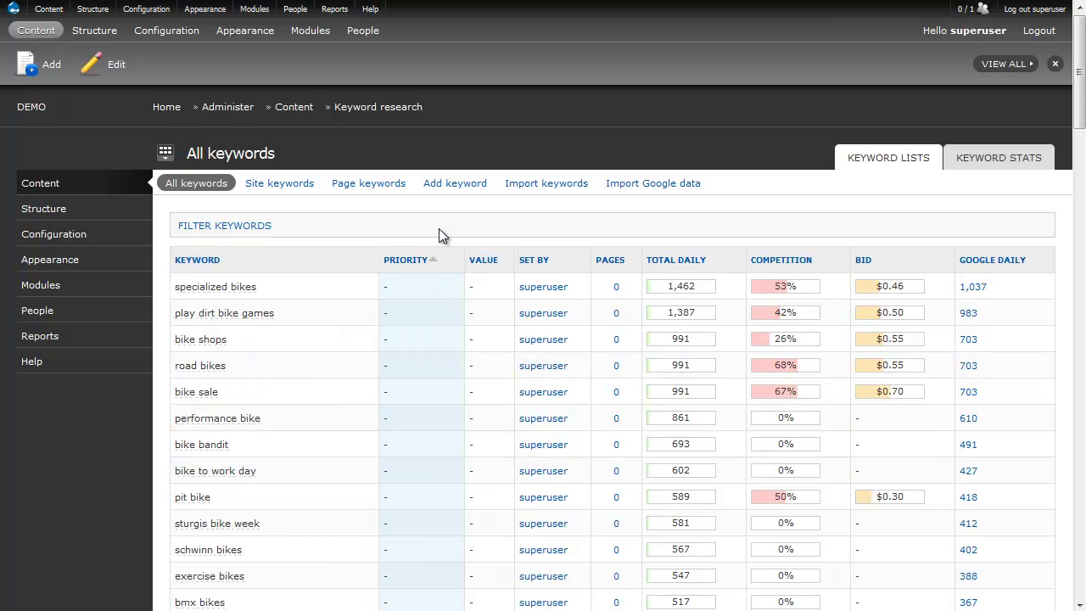
click(284, 185)
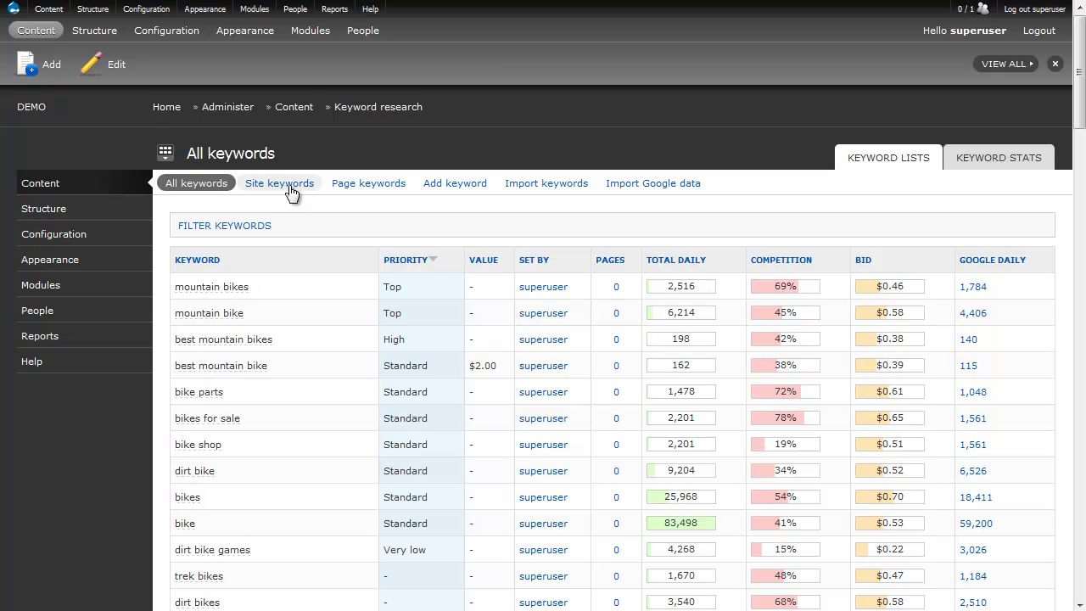
click(289, 185)
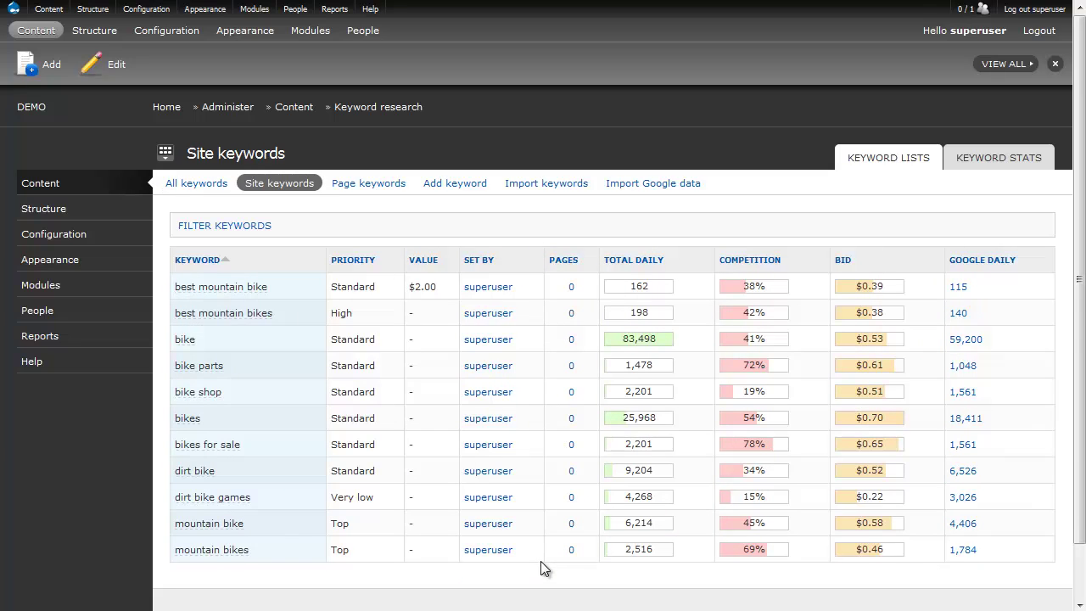
click(360, 263)
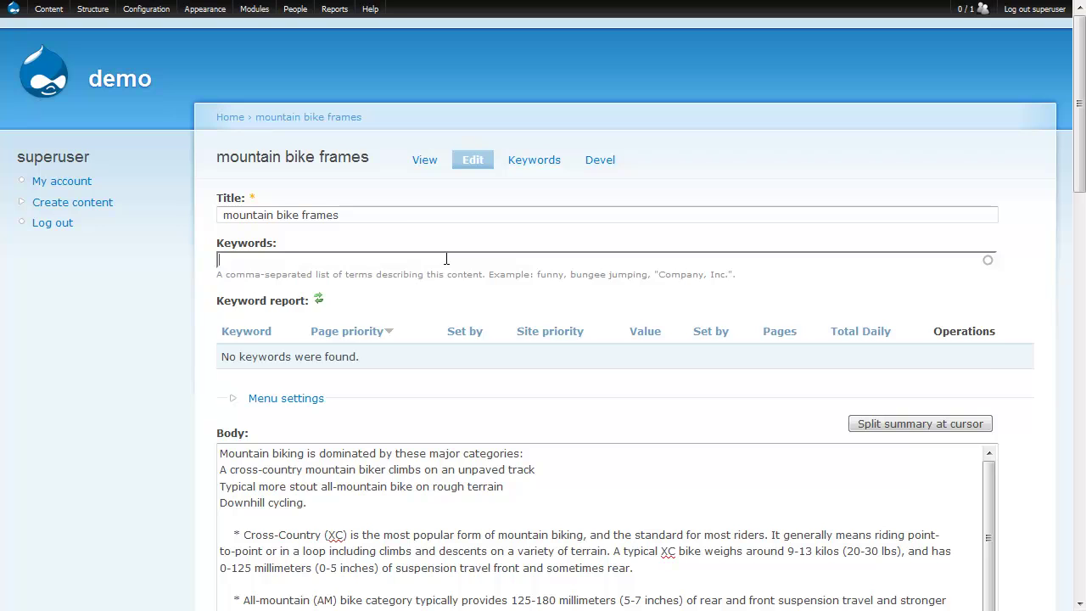
Add 'mountain bikes' and 'mountain bike frames' to the page's Keywords field from autocomplete
text(mountain)
key(Down)
key(Down)
key(Down)
key(Down)
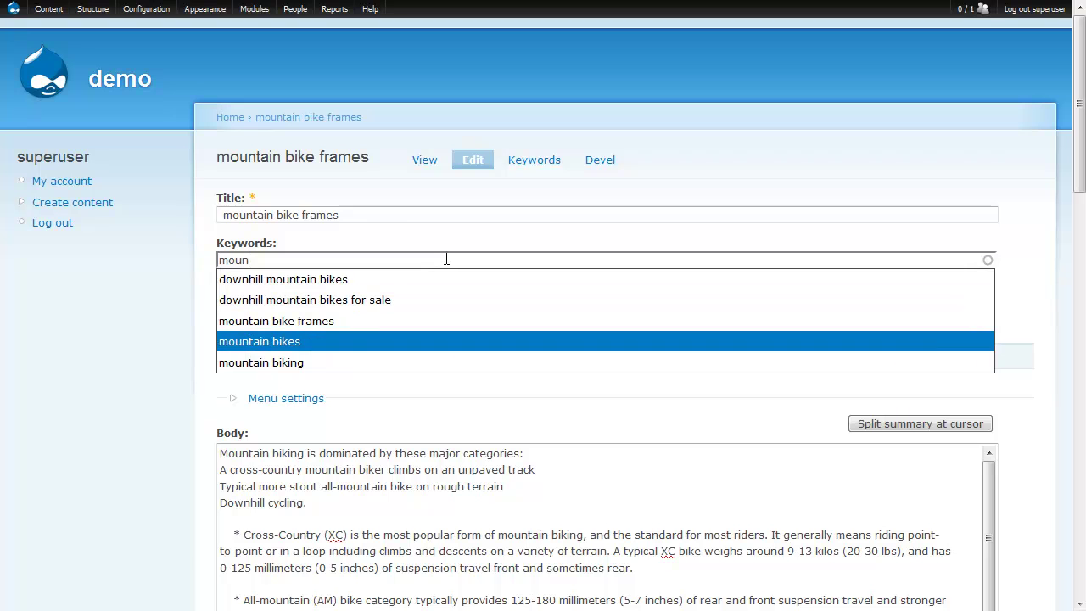
key(Return)
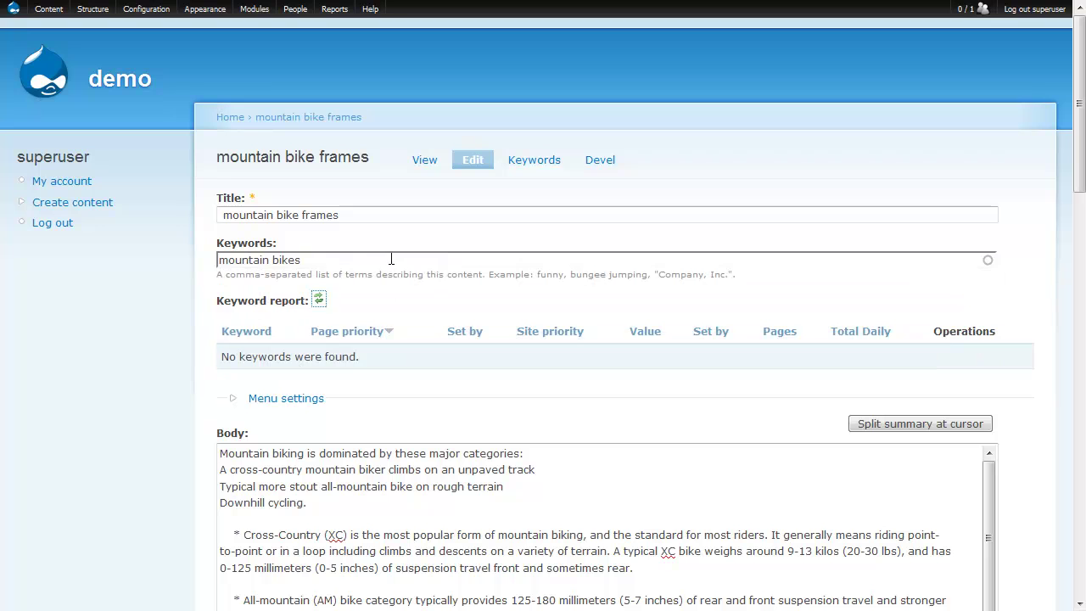
text(, m)
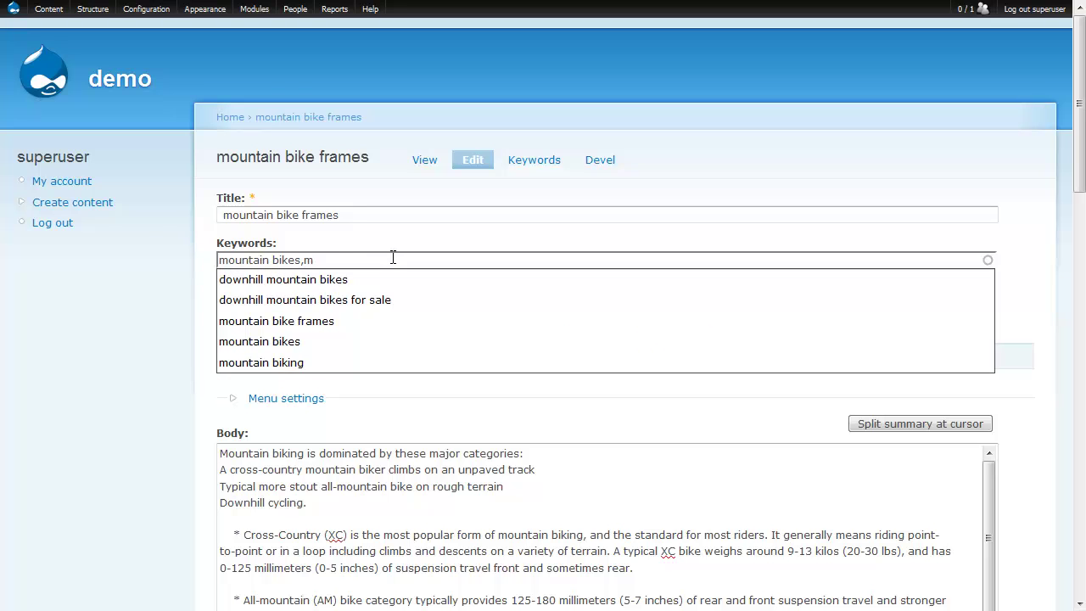
key(Down)
key(Down)
key(Down)
key(Return)
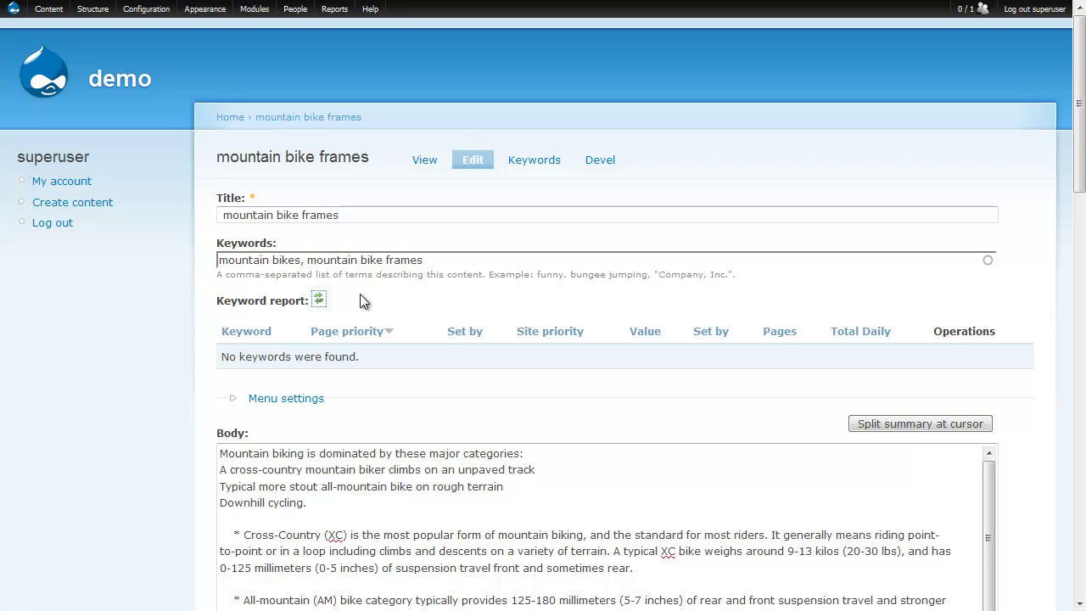
Refresh the keyword report and bring up search statistics for mountain bike frames
click(319, 299)
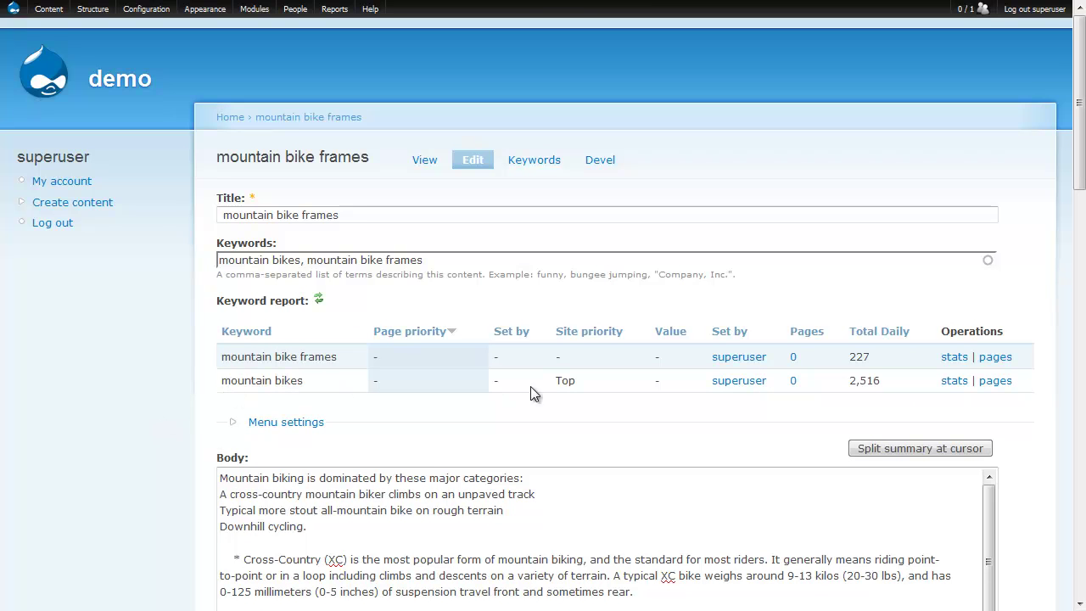
drag(559, 382, 586, 382)
click(793, 382)
click(954, 356)
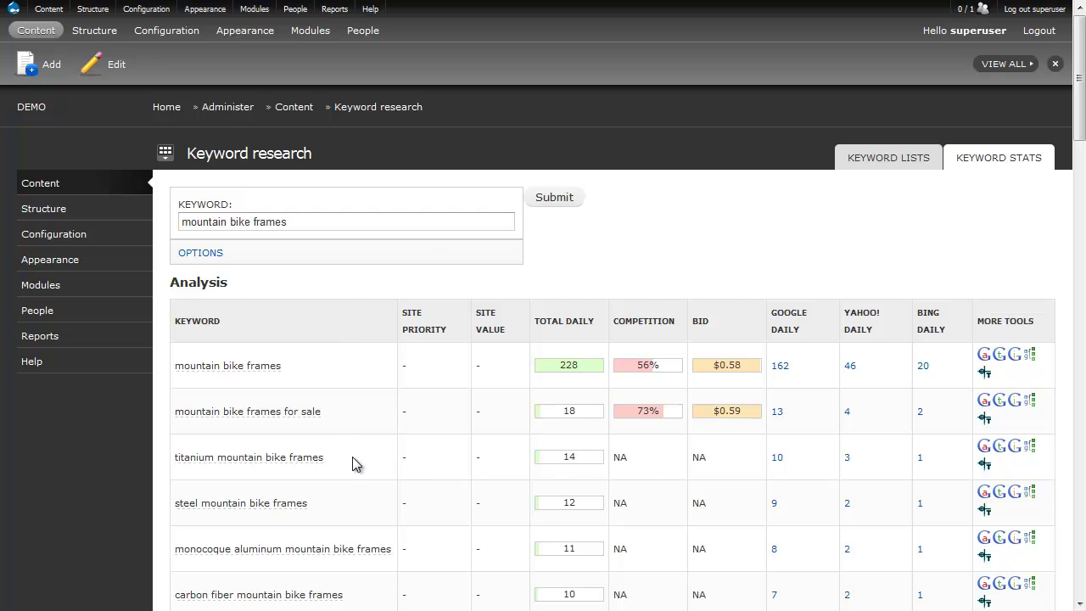
Copy 'titanium mountain bike frames' from the statistics and paste it over the page Title
drag(352, 456, 169, 453)
key(ctrl+c)
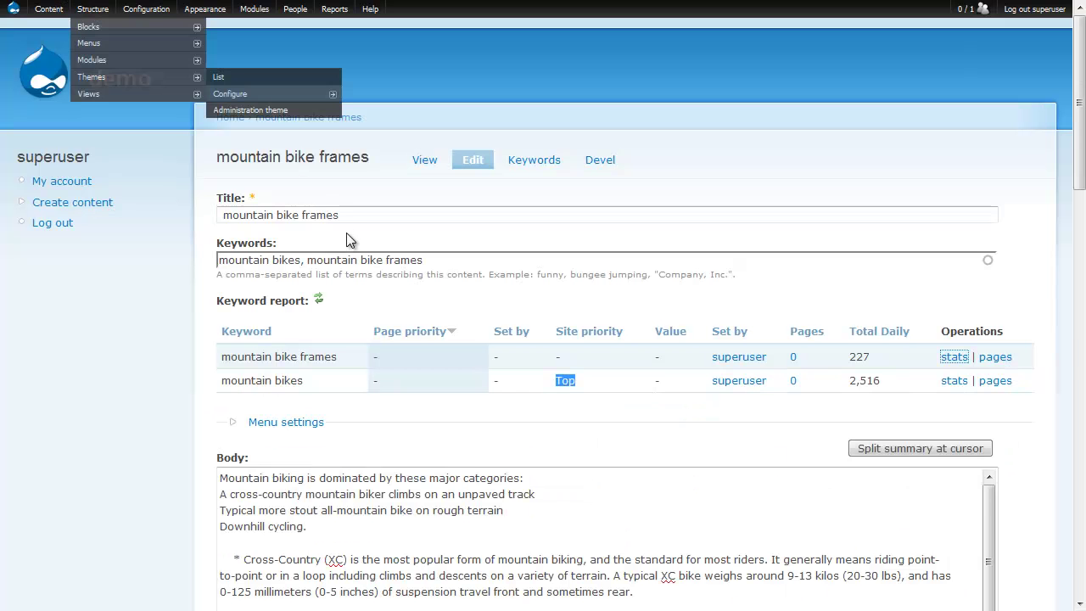
triple_click(340, 216)
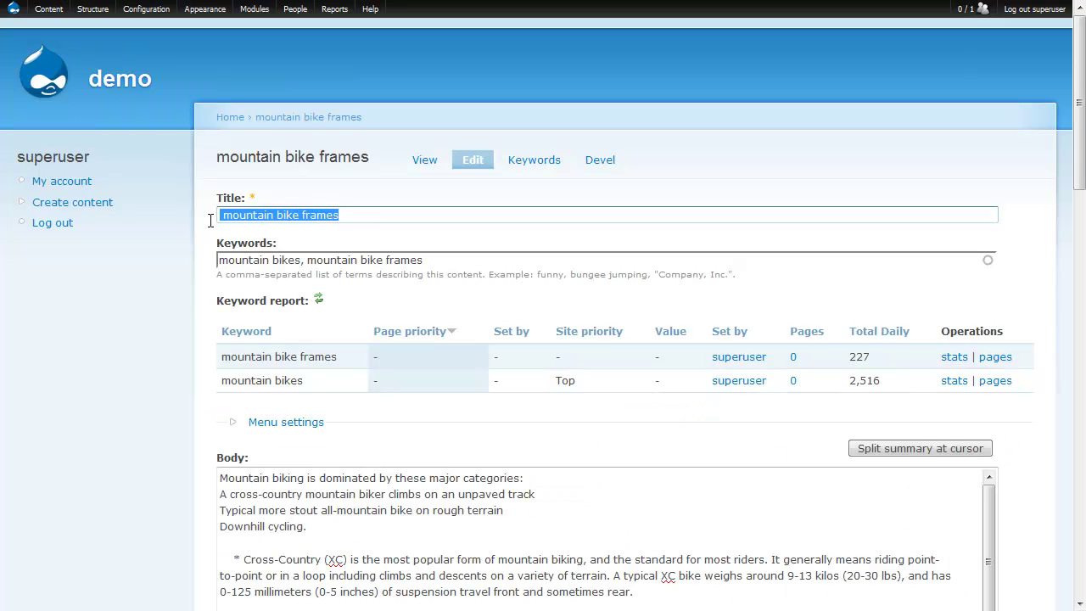
key(ctrl+v)
key(Escape)
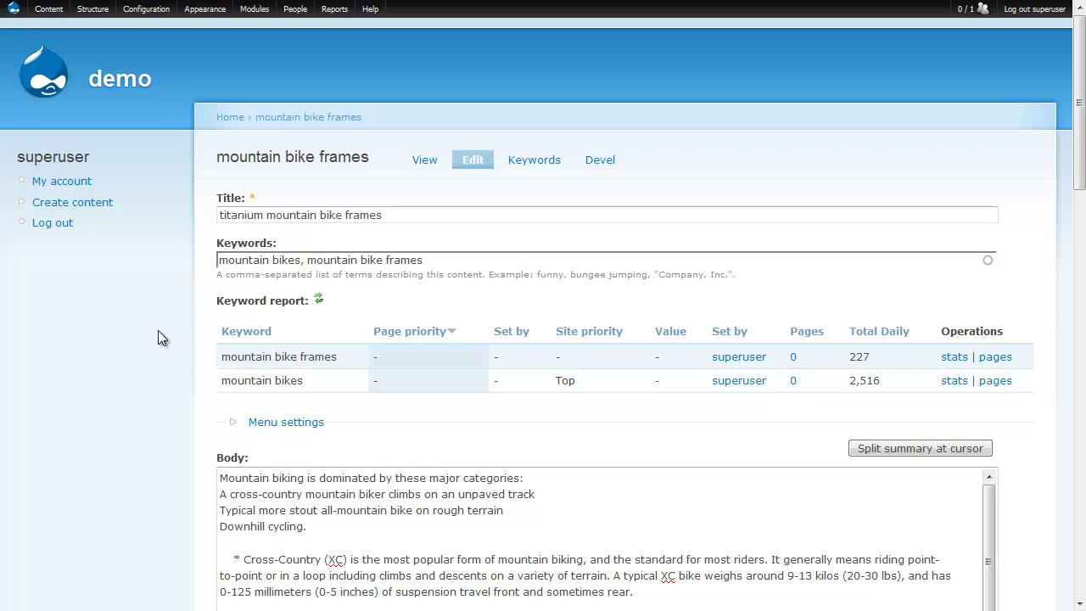
Run Analyze content in the Content analysis section to get Alchemy keyword relevance results
scroll(159, 329, down, 6)
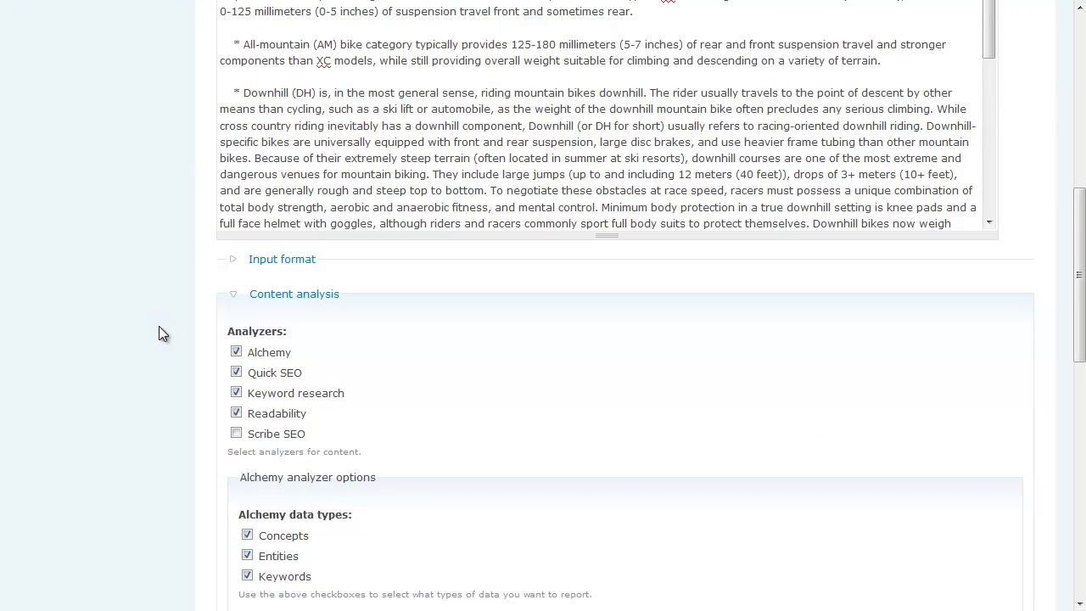
scroll(158, 328, down, 1)
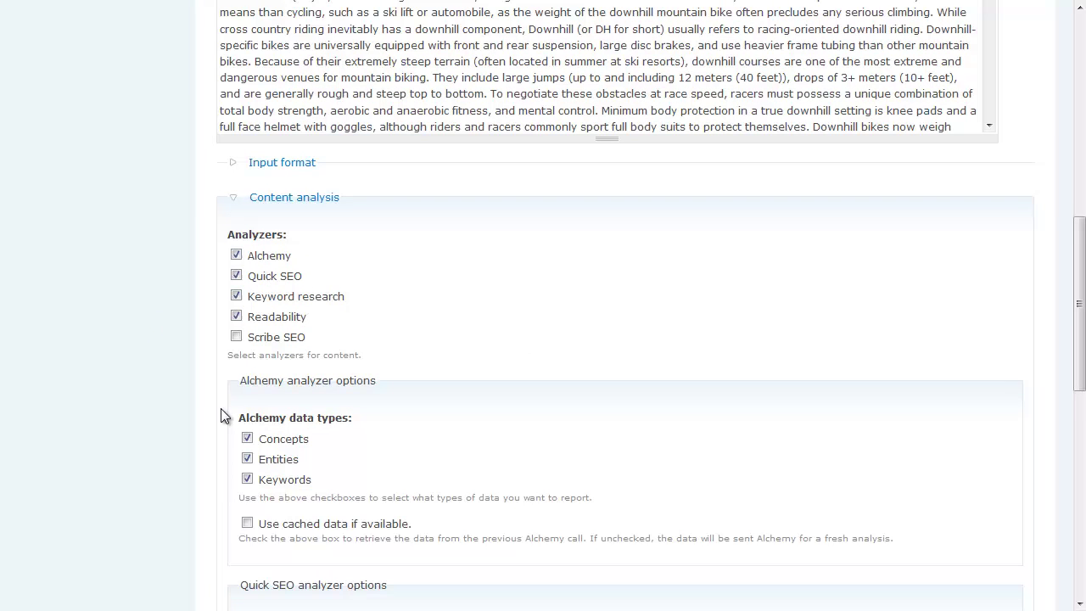
scroll(143, 355, down, 4)
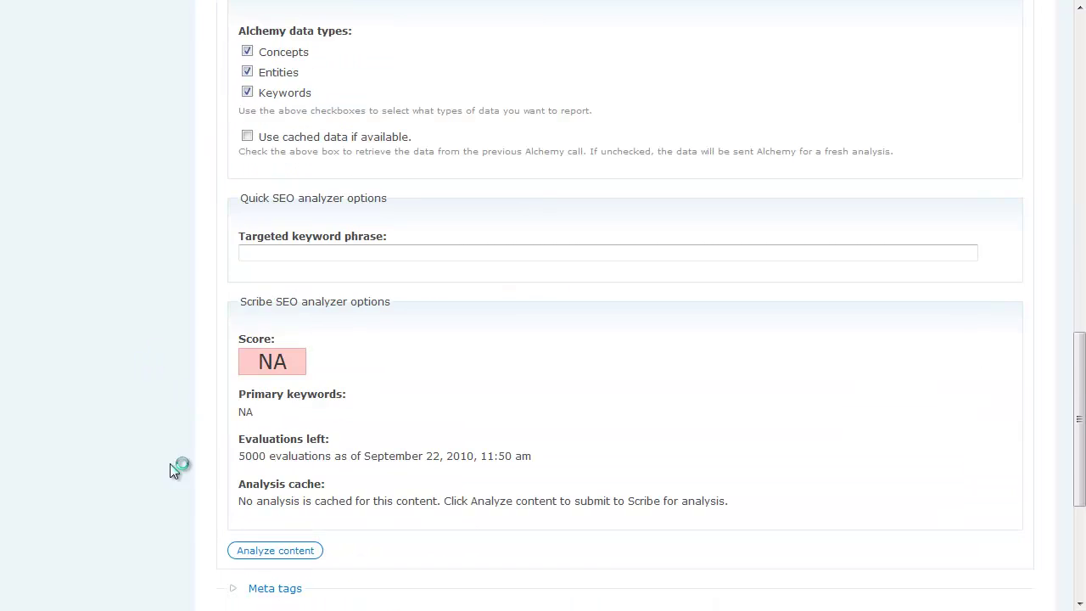
click(287, 553)
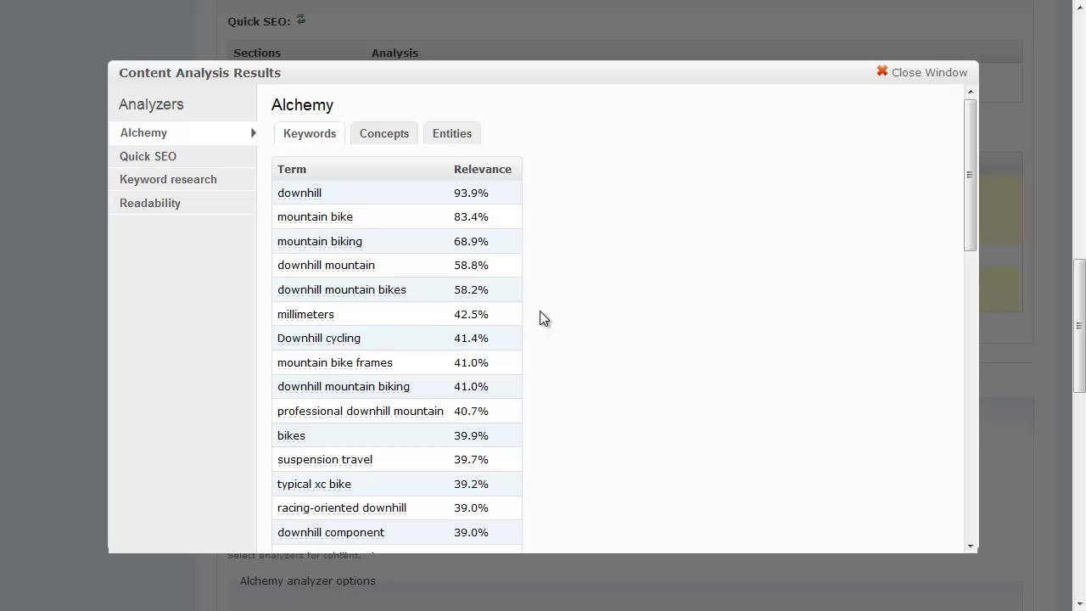
Add 'downhill mountain bikes', 'downhill mountain bikes for sale' and 'freeride downhill mountain bike' as keywords, then close the results
click(286, 284)
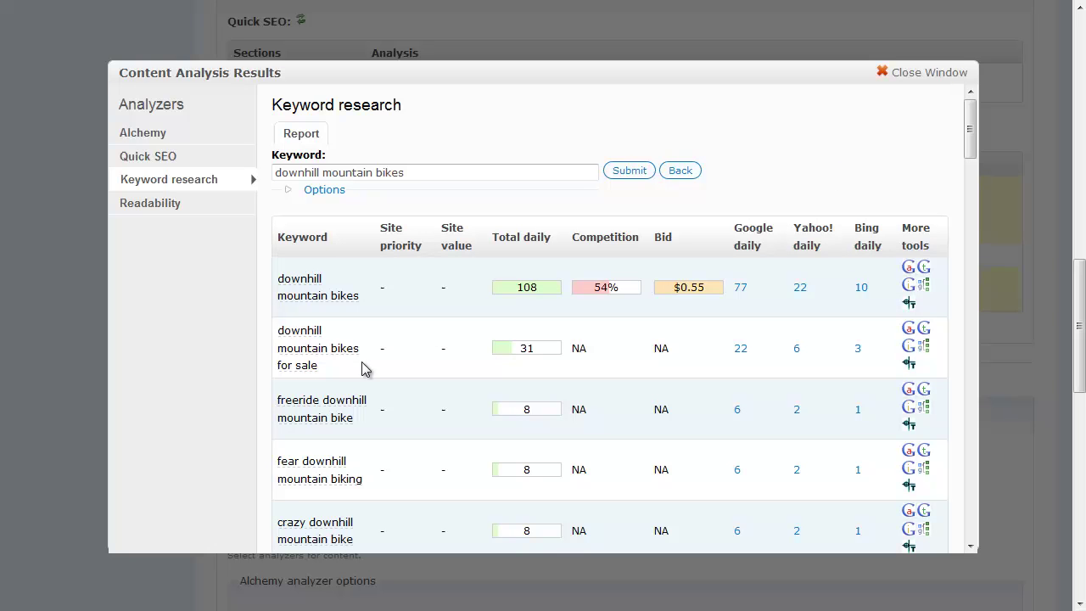
click(312, 270)
click(314, 323)
click(314, 392)
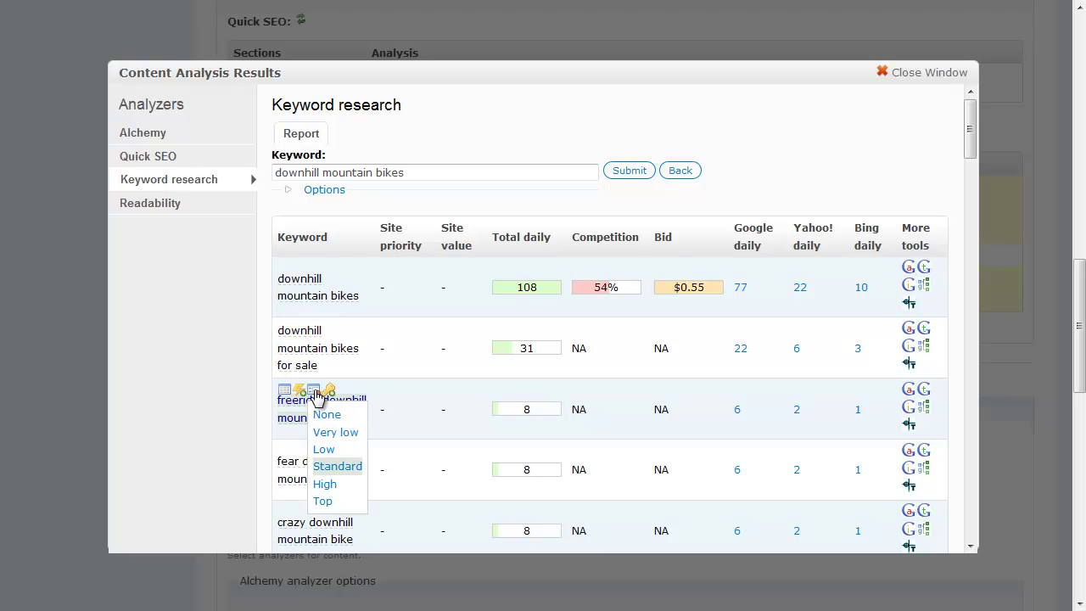
click(901, 75)
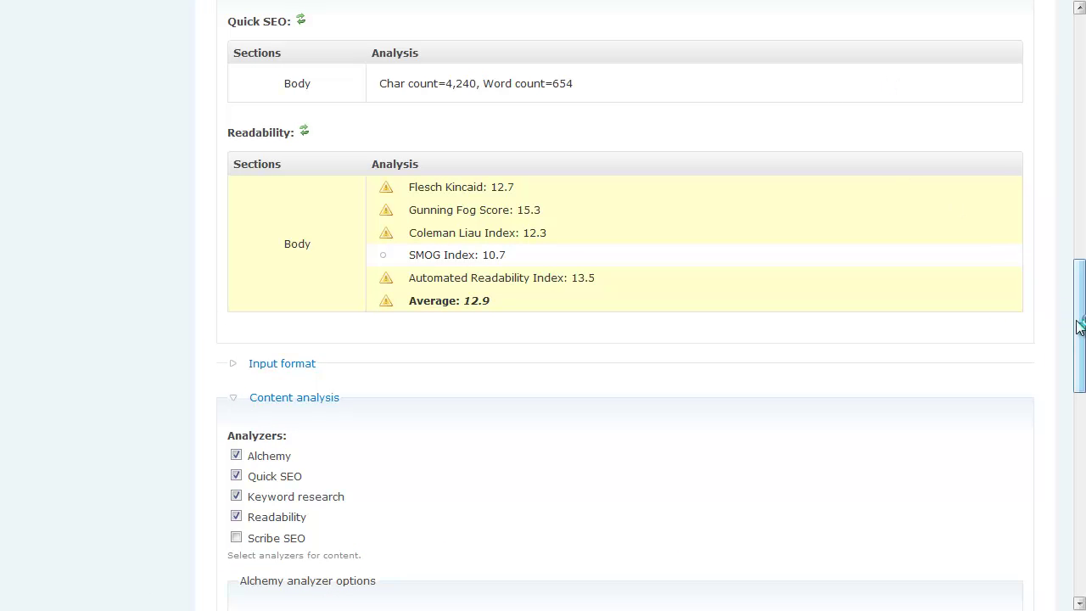
Save the titanium mountain bike frames page from the bottom of the edit form
drag(1079, 329, 1079, 127)
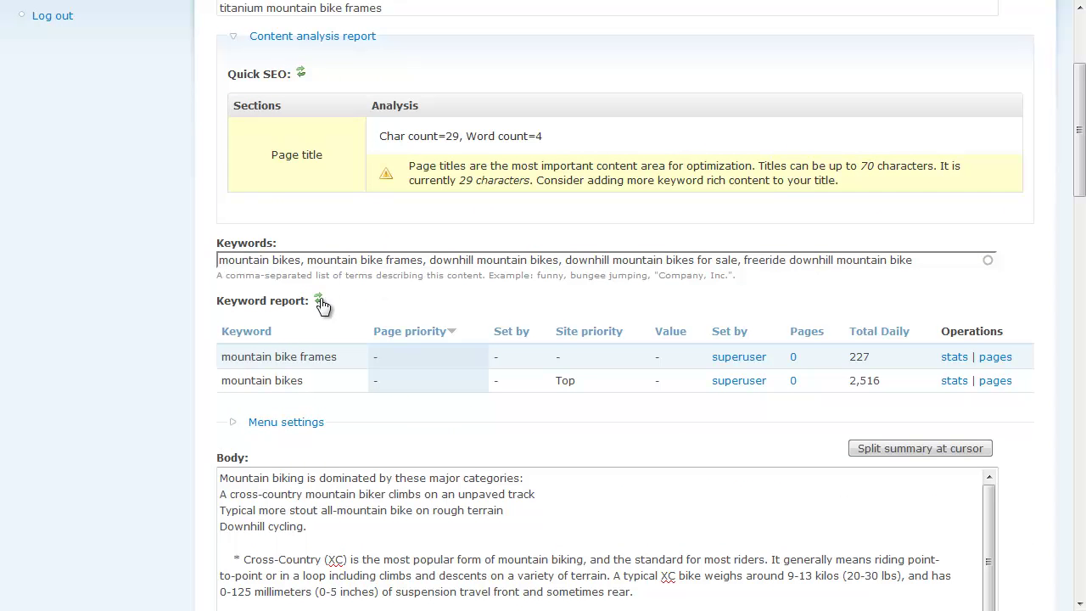
drag(1080, 131, 1077, 543)
click(235, 470)
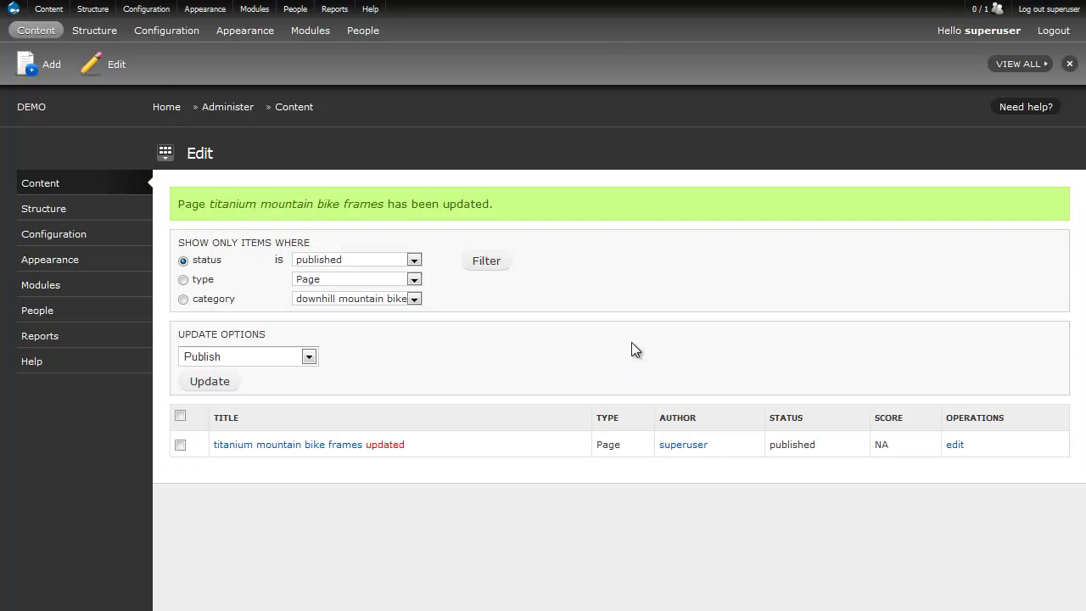
Open the Page keywords list via Content > Keyword research > Keyword lists
mouse_move(48, 11)
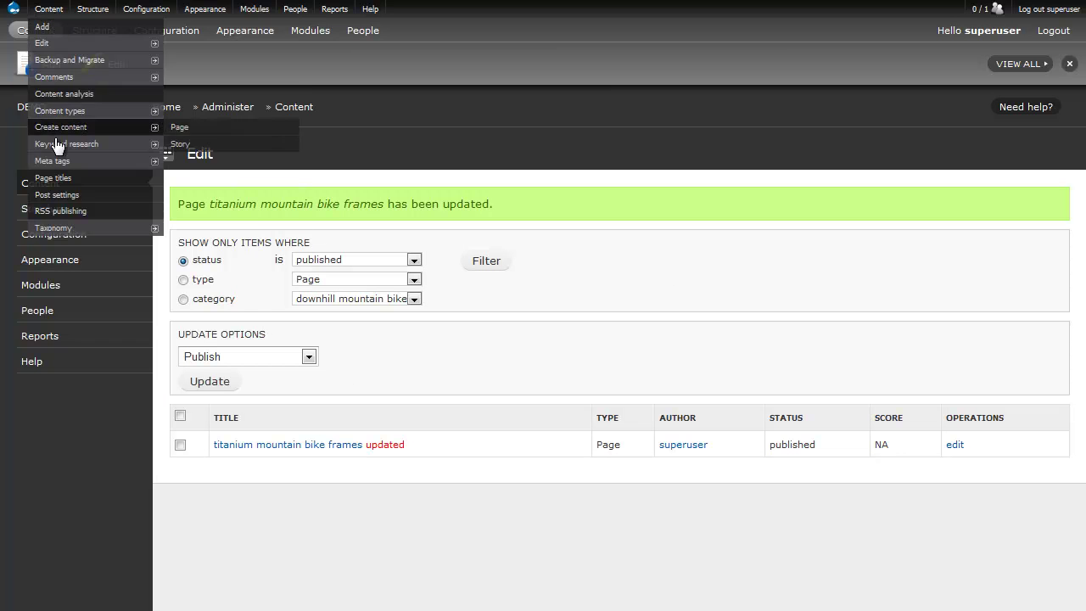
mouse_move(59, 149)
mouse_move(179, 148)
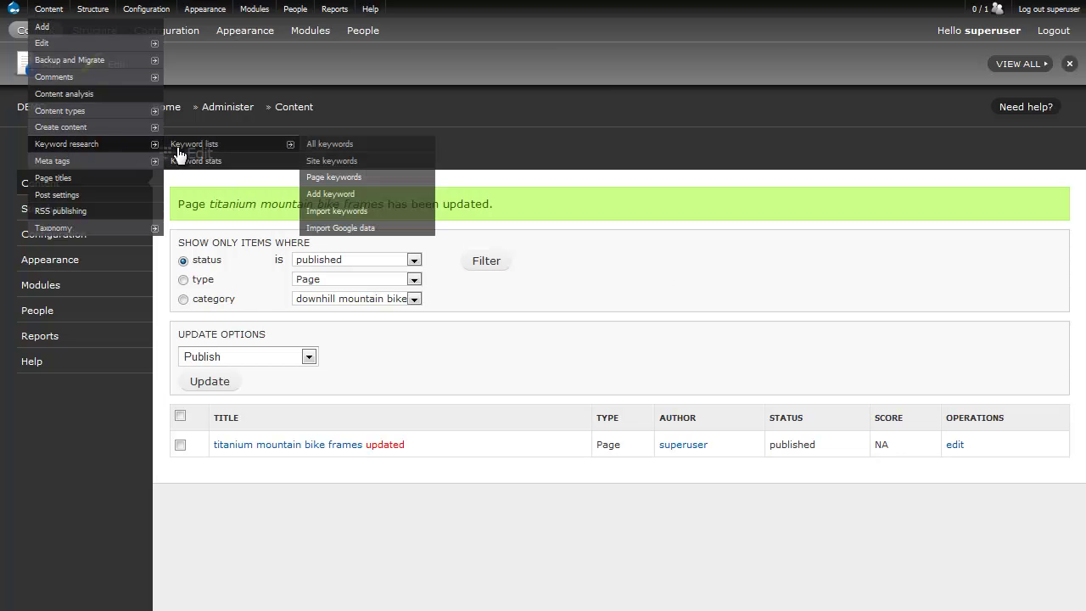
click(331, 180)
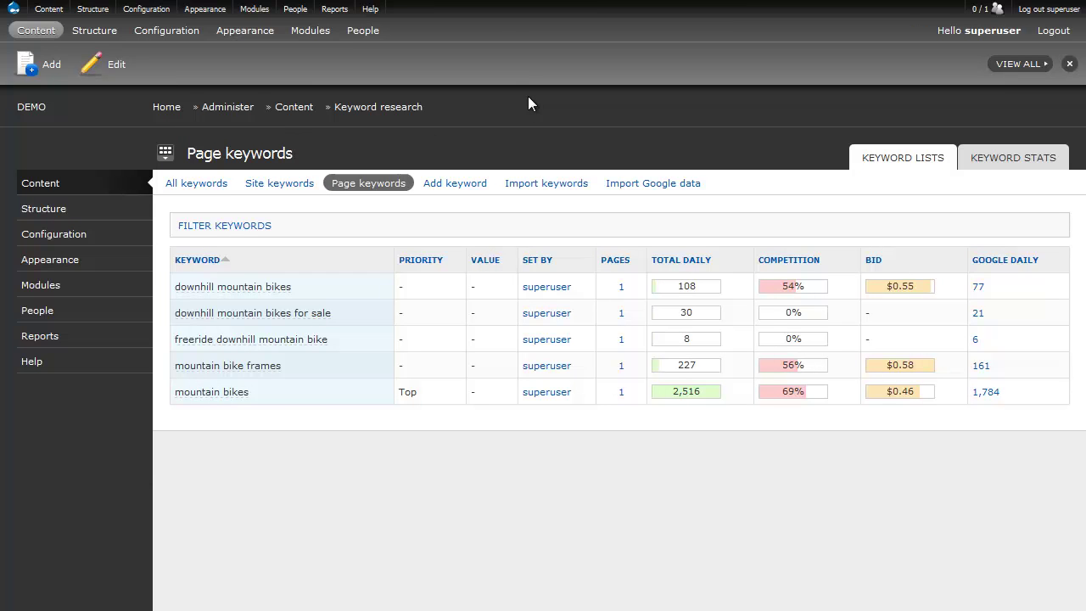